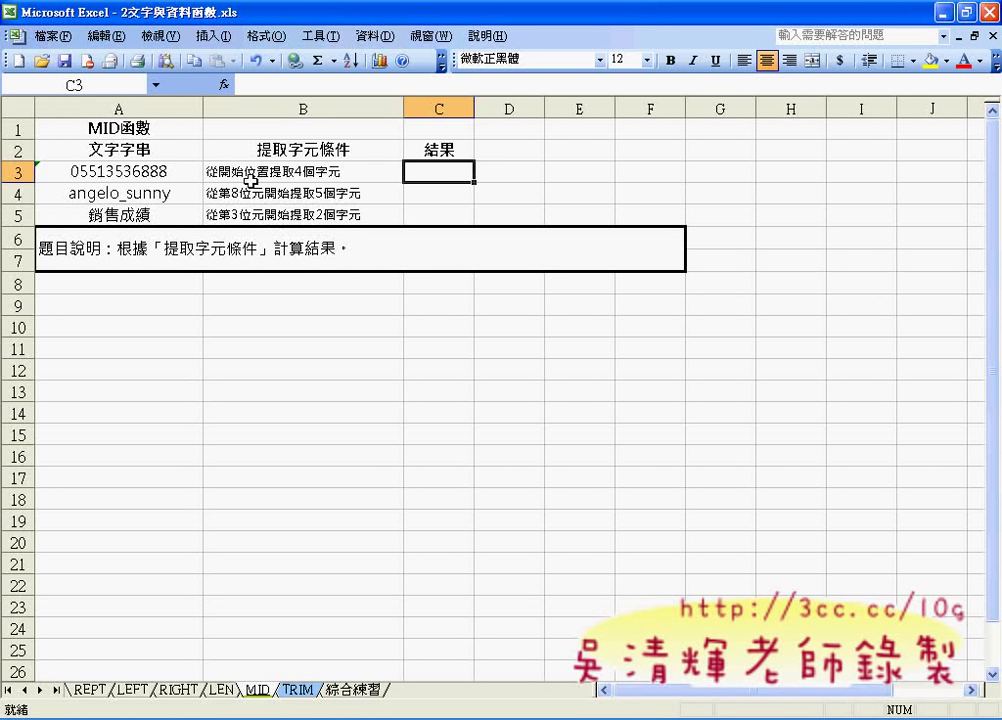
Step: Insert =MID(A3,1,4) into C3 with Text A3, start position 1 and 4 characters
left_click(219, 172)
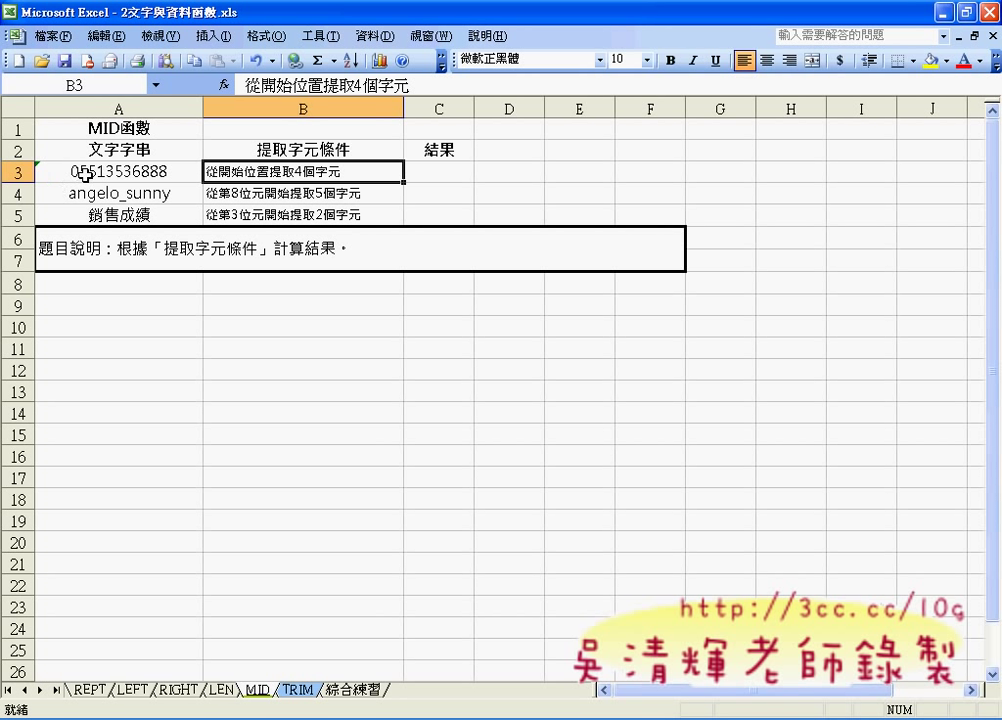
left_click(425, 174)
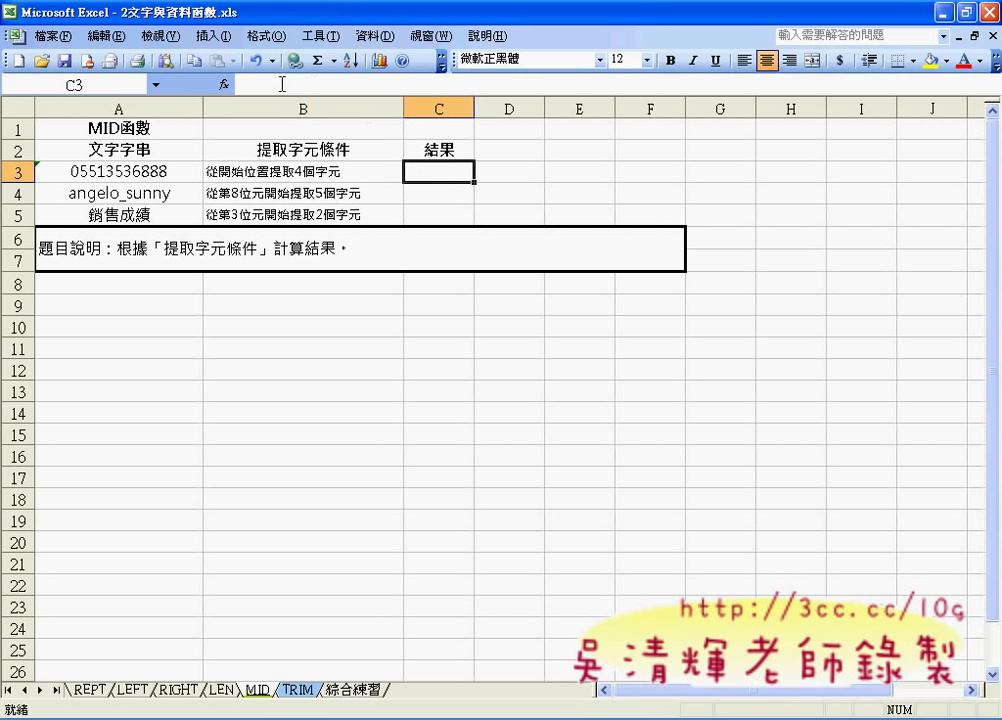
left_click(225, 86)
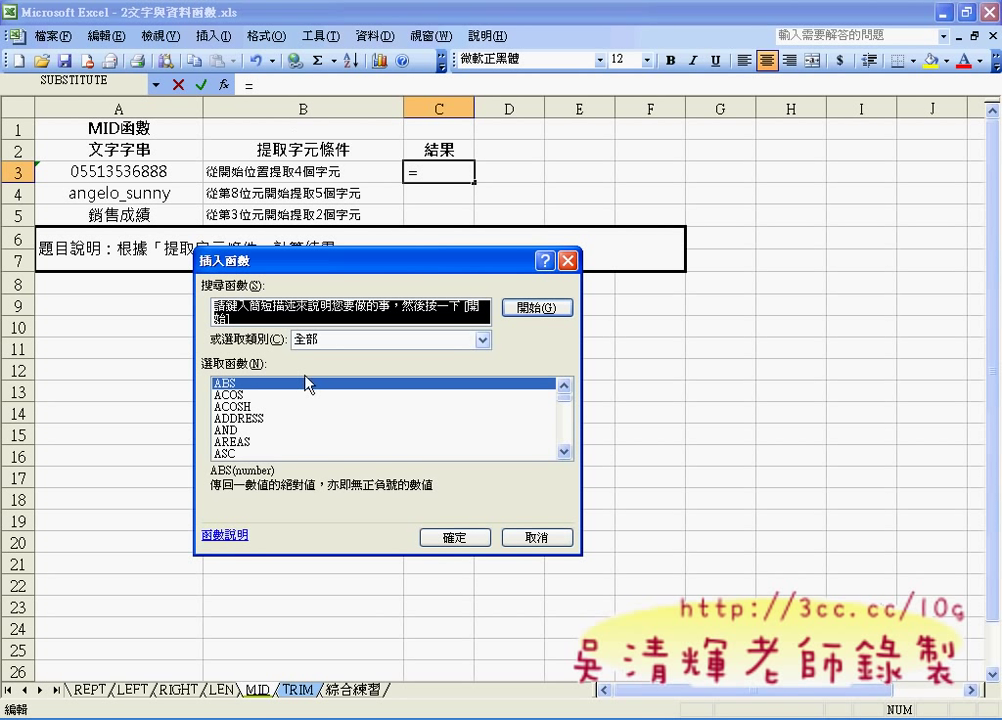
left_click(327, 442)
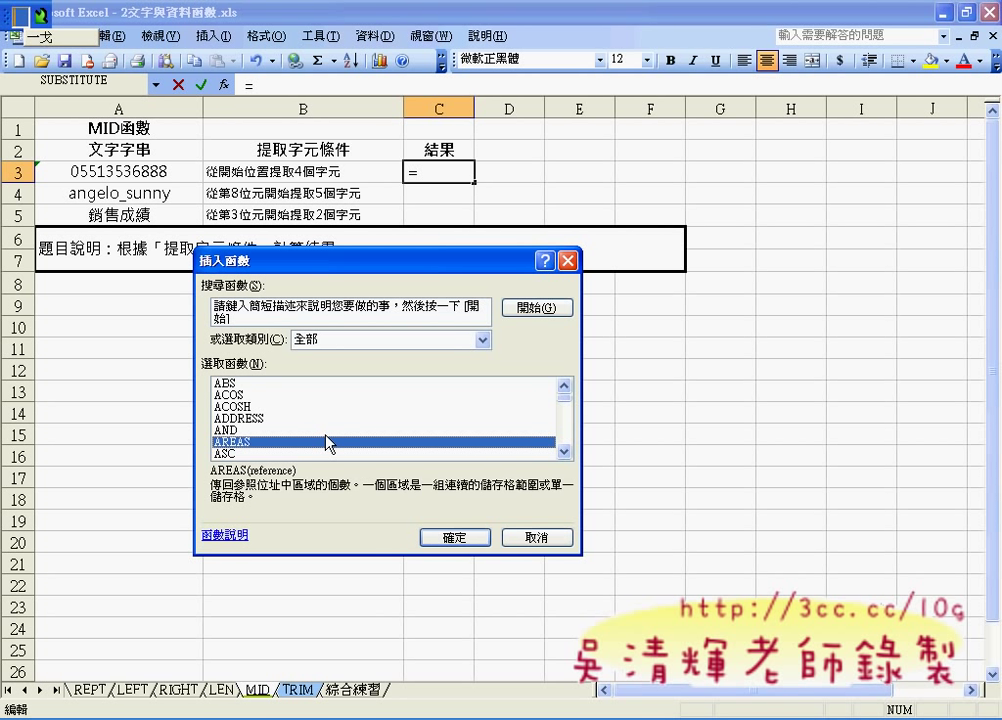
type("mid")
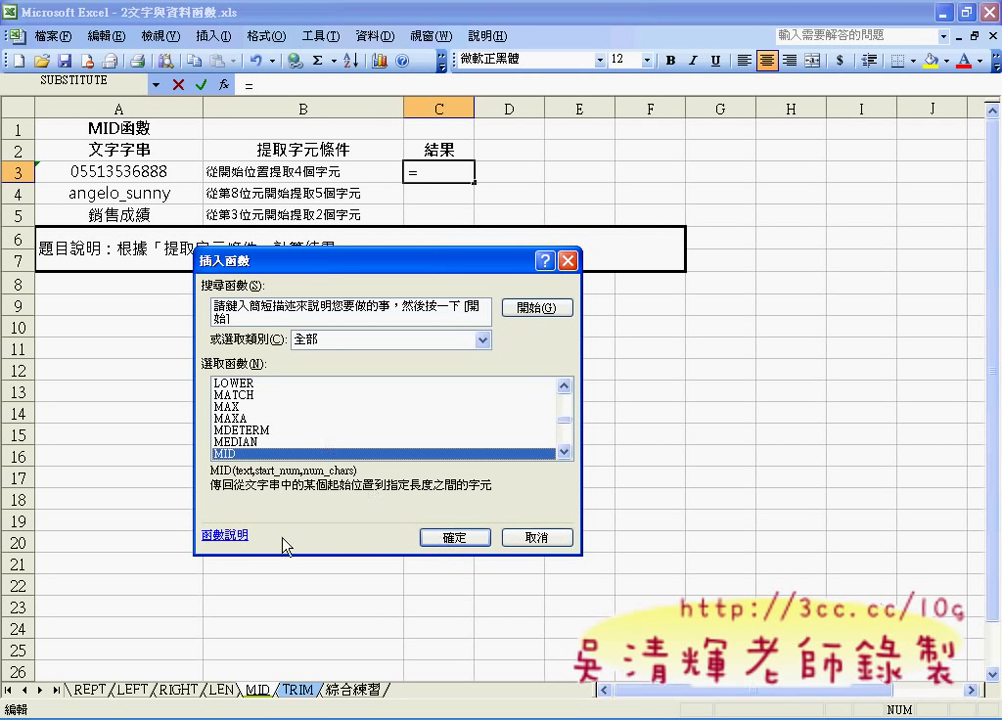
left_click(440, 537)
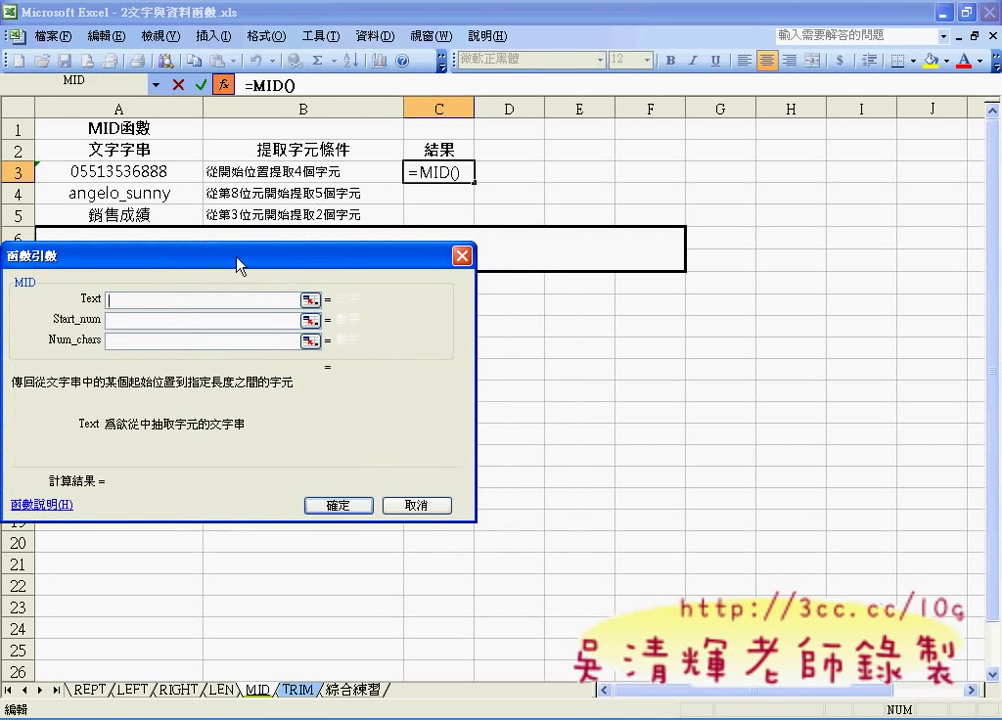
left_click(168, 170)
left_click(271, 348)
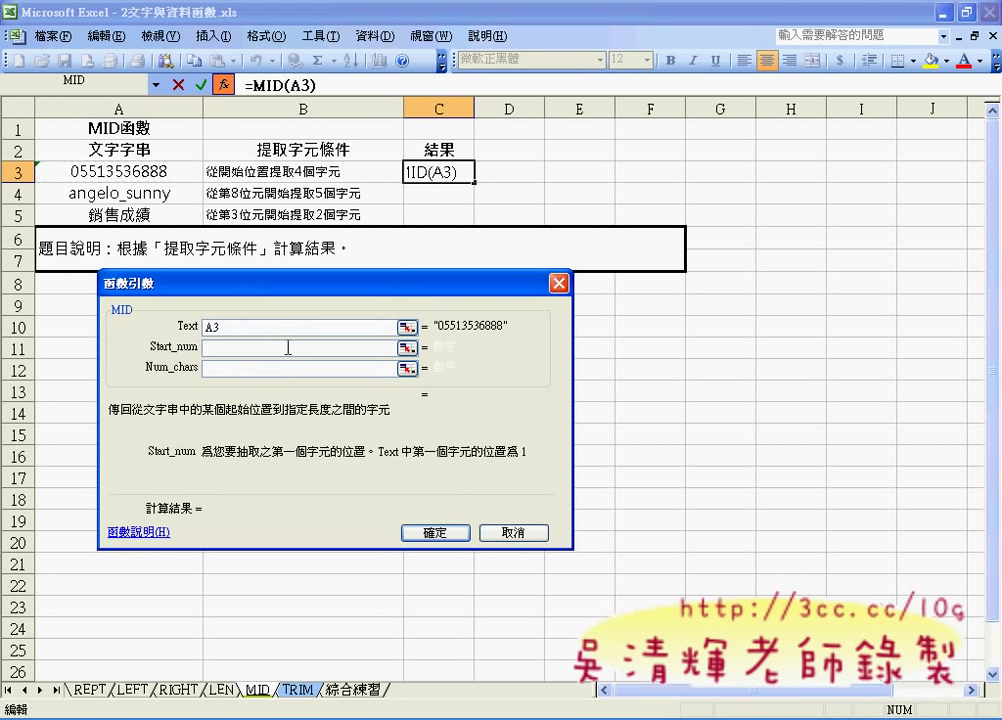
type("1")
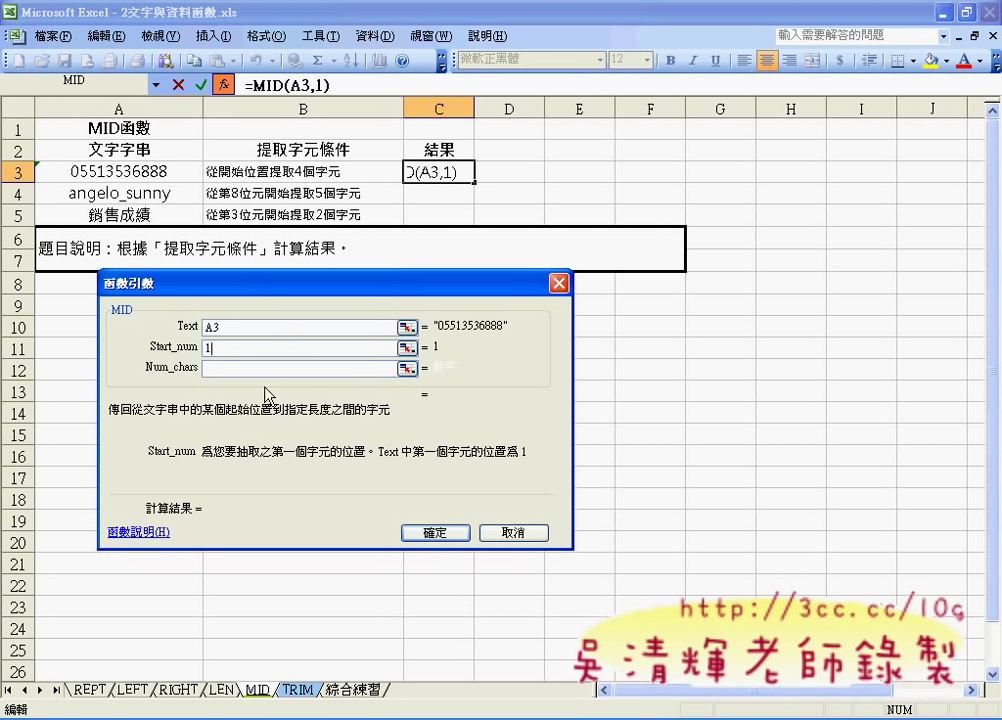
left_click(258, 369)
type("4")
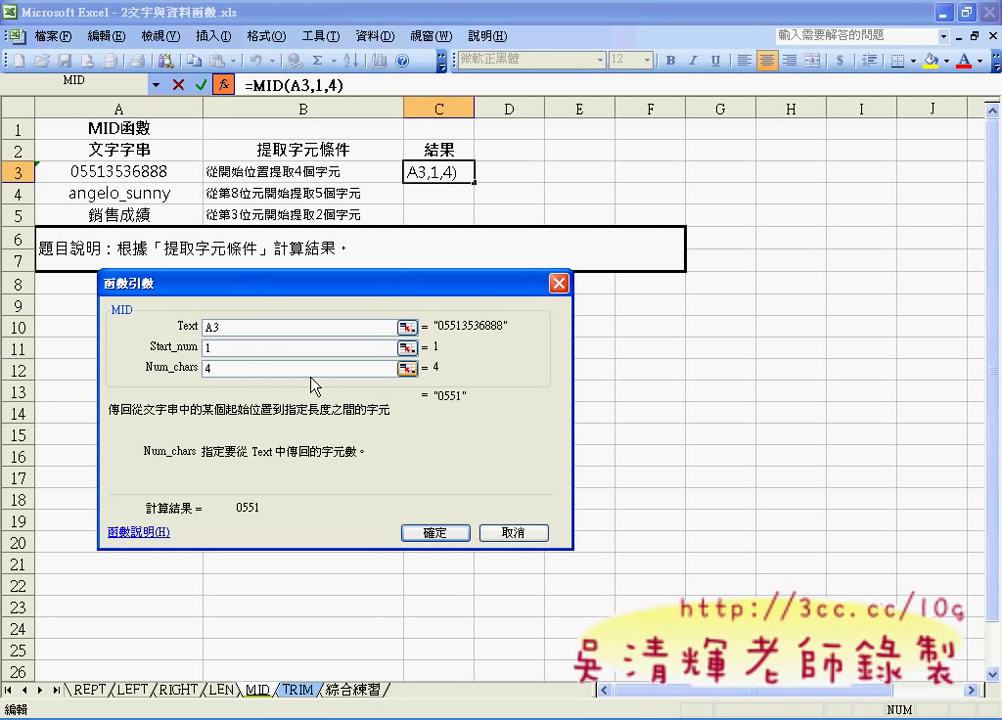
left_click(437, 532)
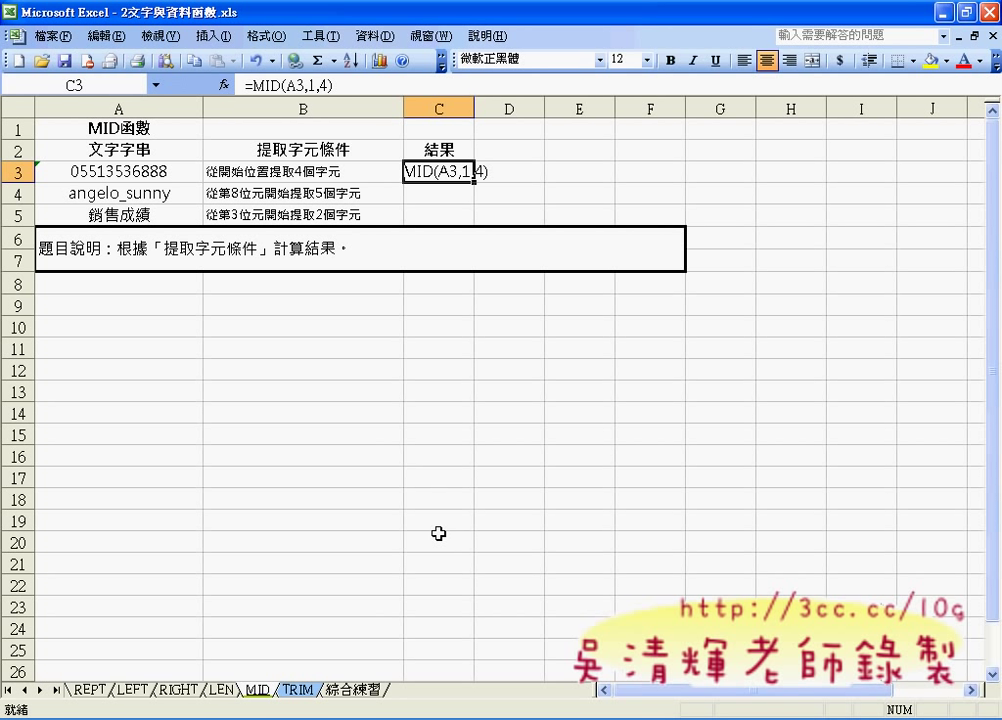
Step: Widen column C and set cells C3:C5 to the General number format
double_click(474, 107)
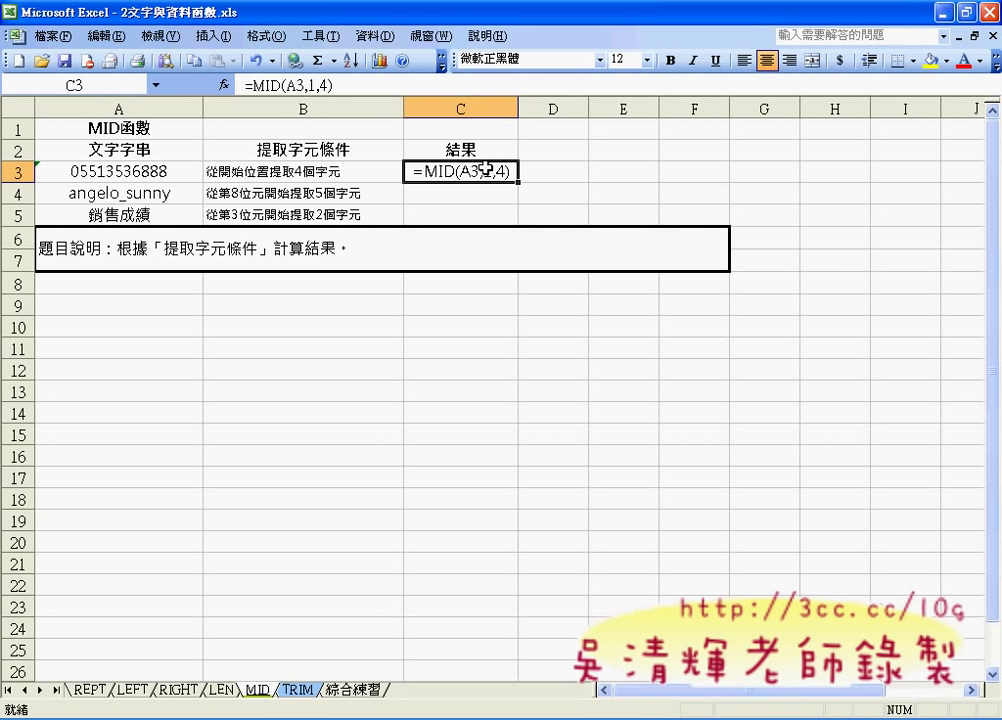
left_click_drag(492, 169, 486, 203)
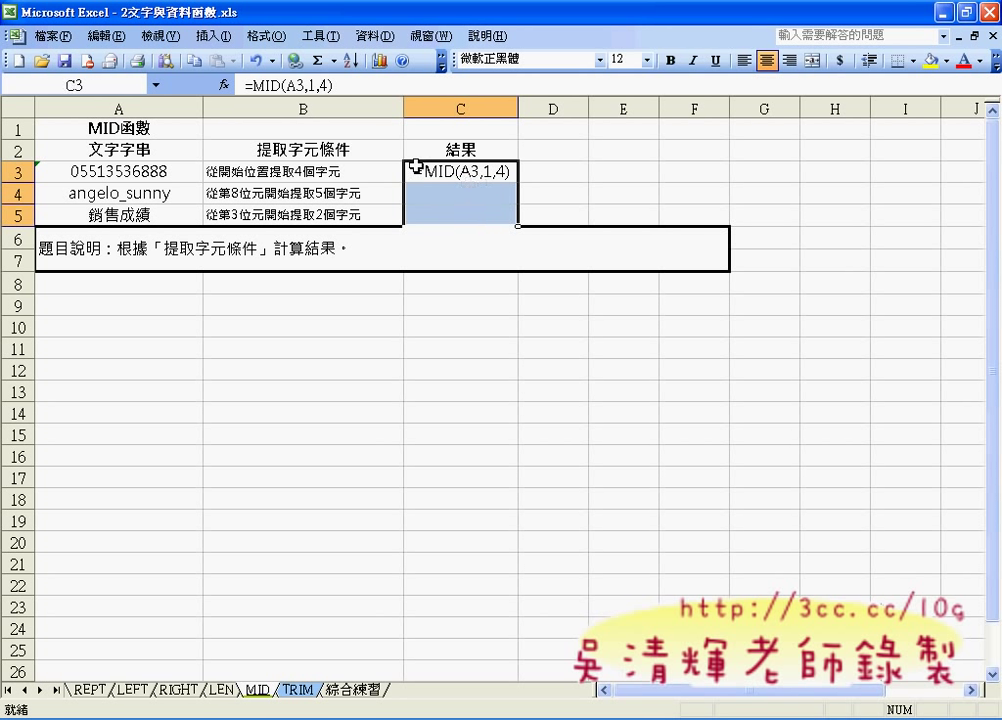
left_click(265, 36)
left_click(258, 60)
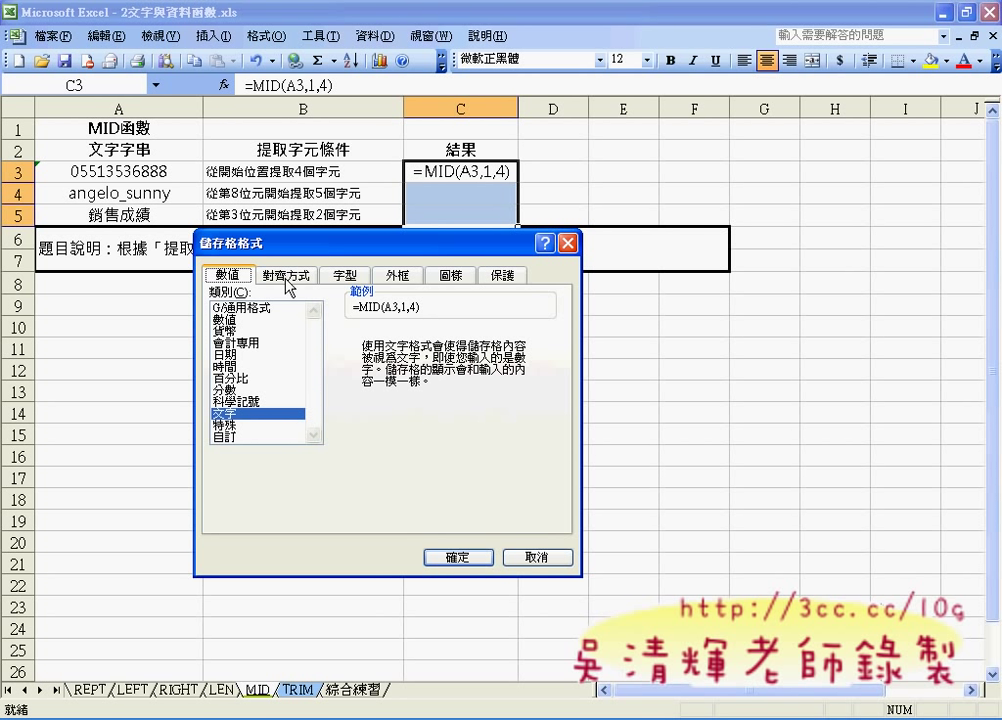
left_click(262, 309)
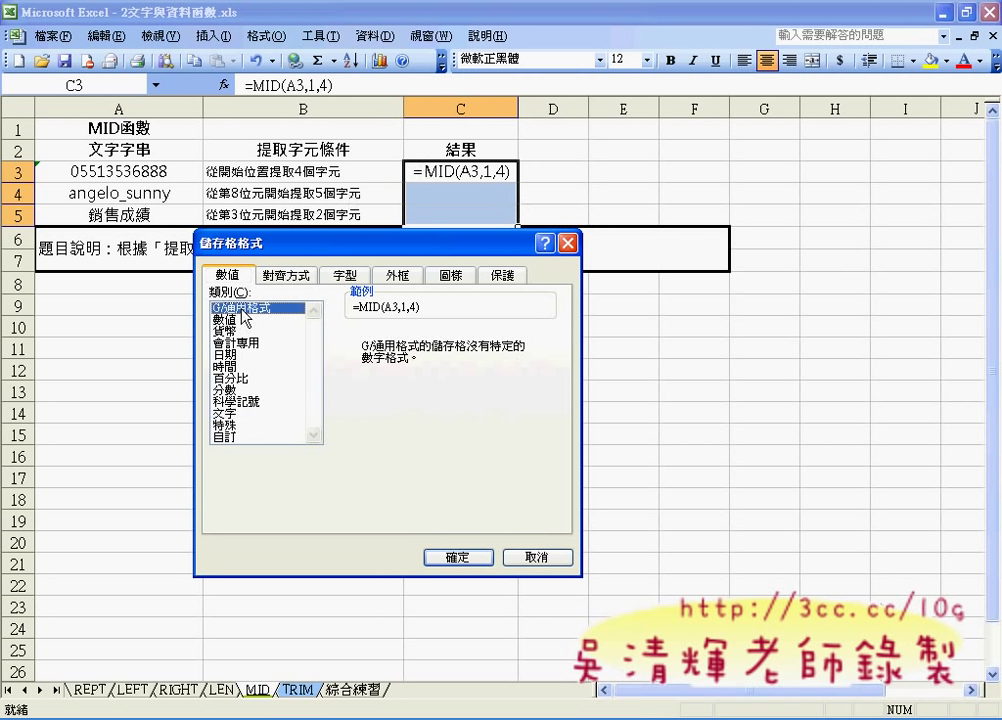
left_click(457, 556)
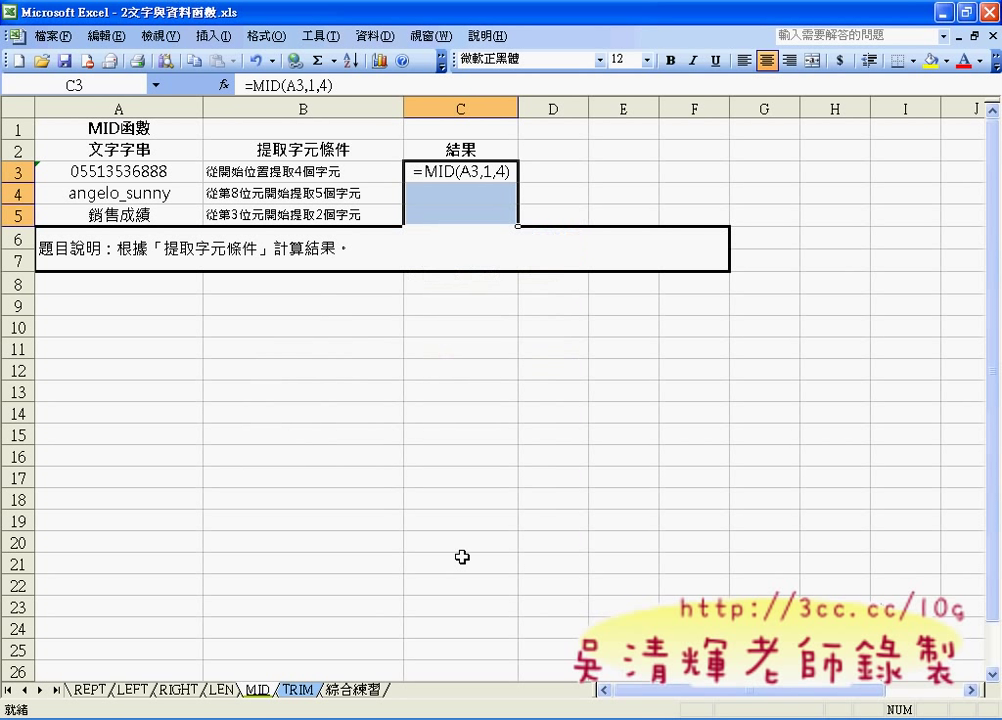
Step: Switch cells C3:C5 to the Number format category instead
left_click(266, 35)
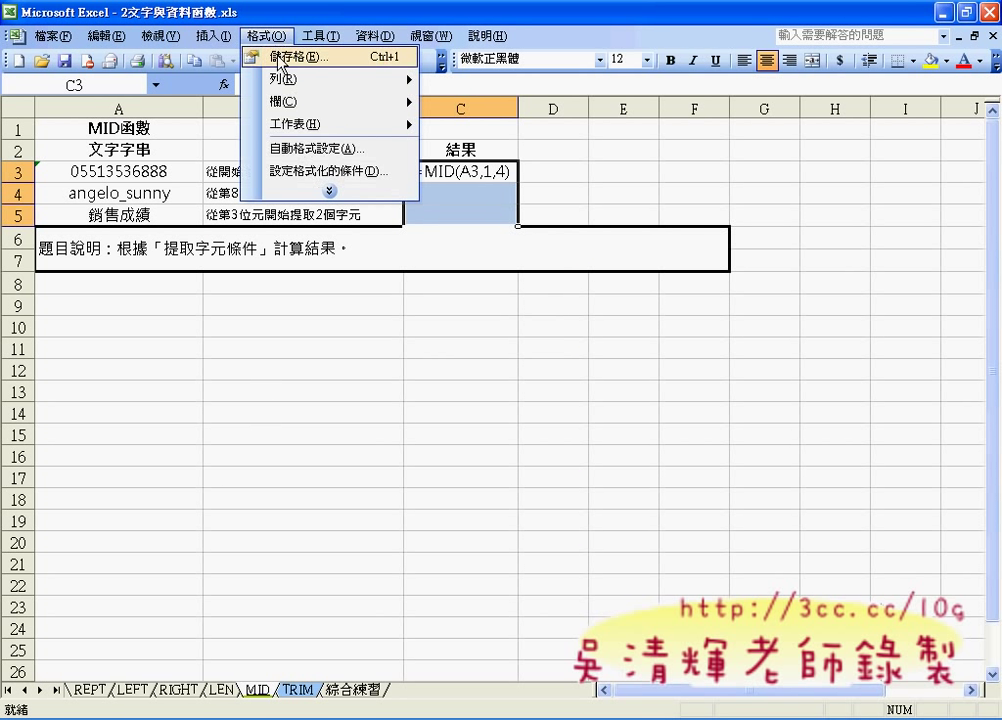
left_click(290, 57)
left_click(251, 321)
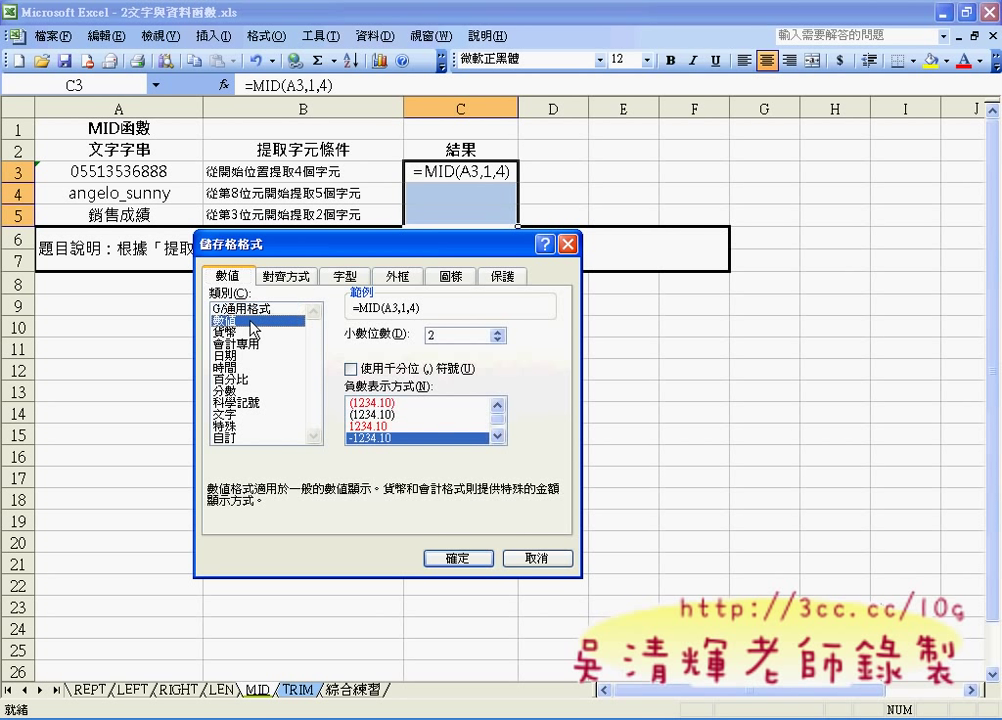
left_click(459, 558)
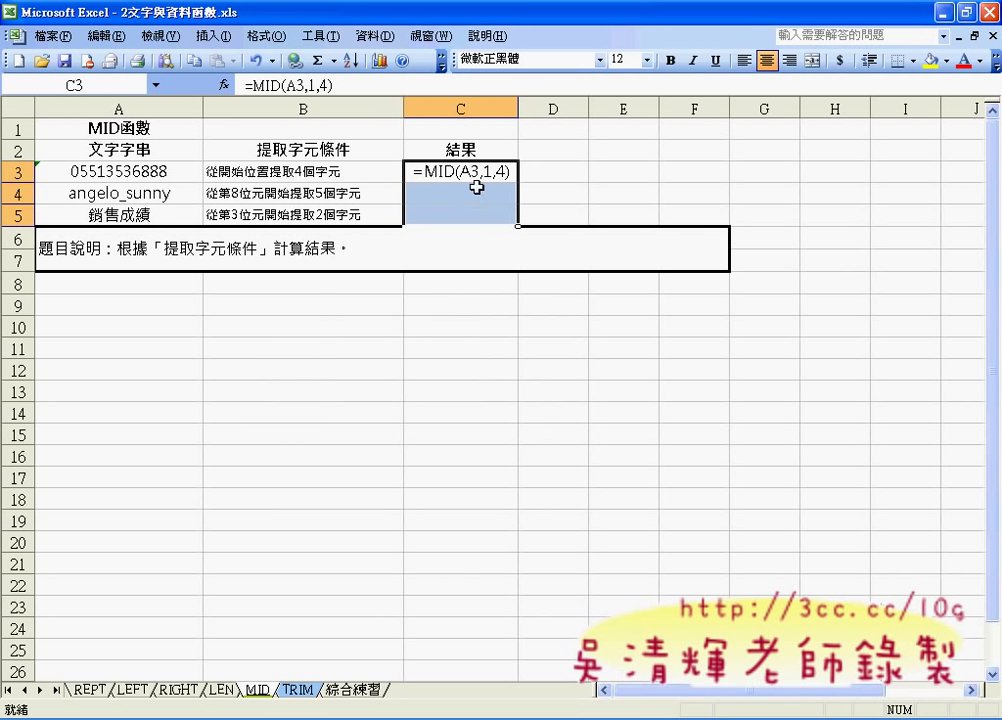
Step: Clear the cell formats and re-enter C3's formula so it displays 0551
left_click(105, 35)
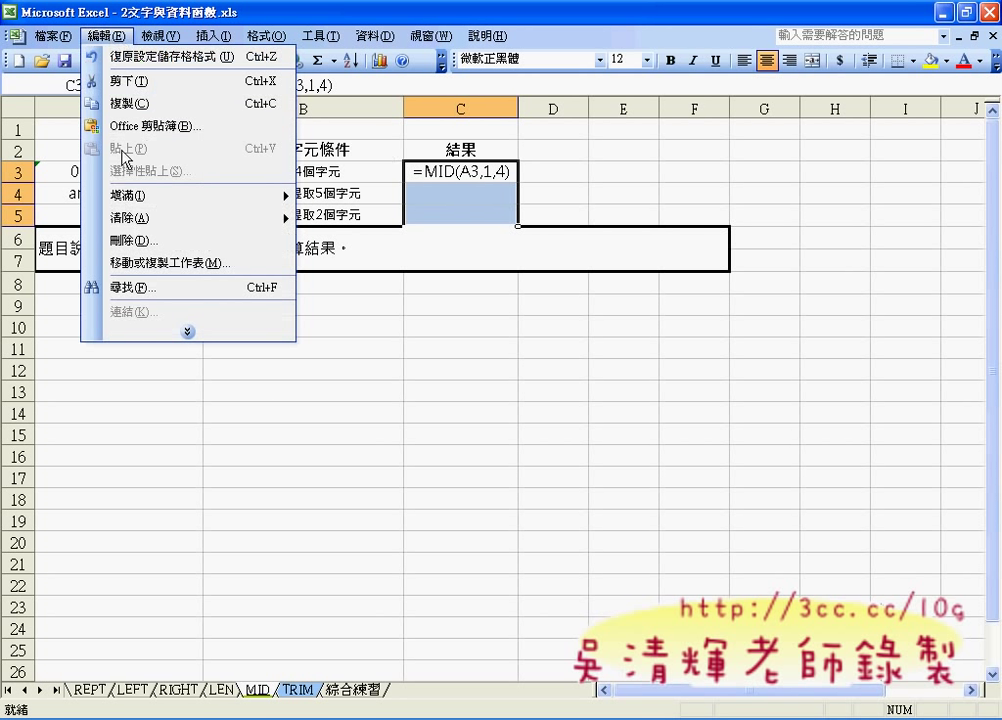
mouse_move(130, 218)
left_click(345, 248)
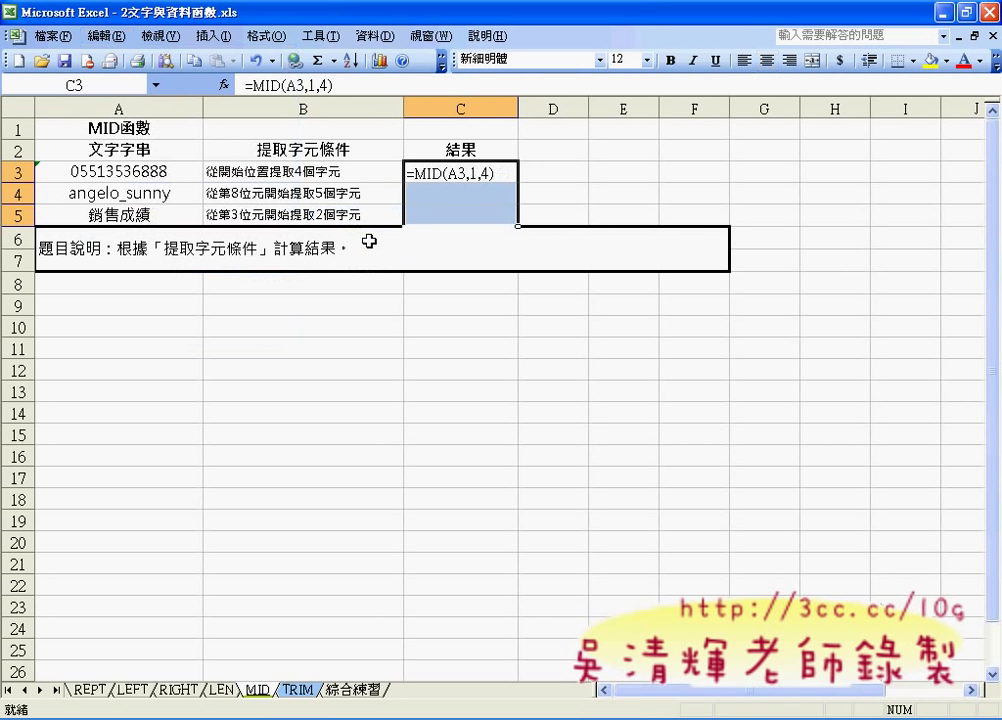
left_click(523, 188)
left_click(452, 168)
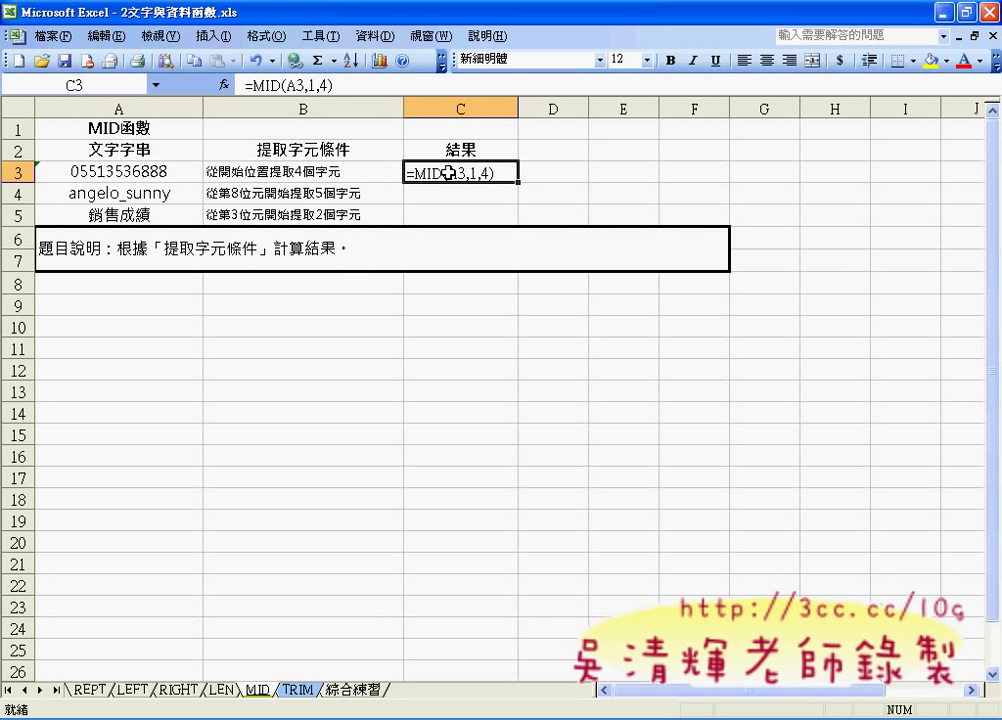
left_click(318, 88)
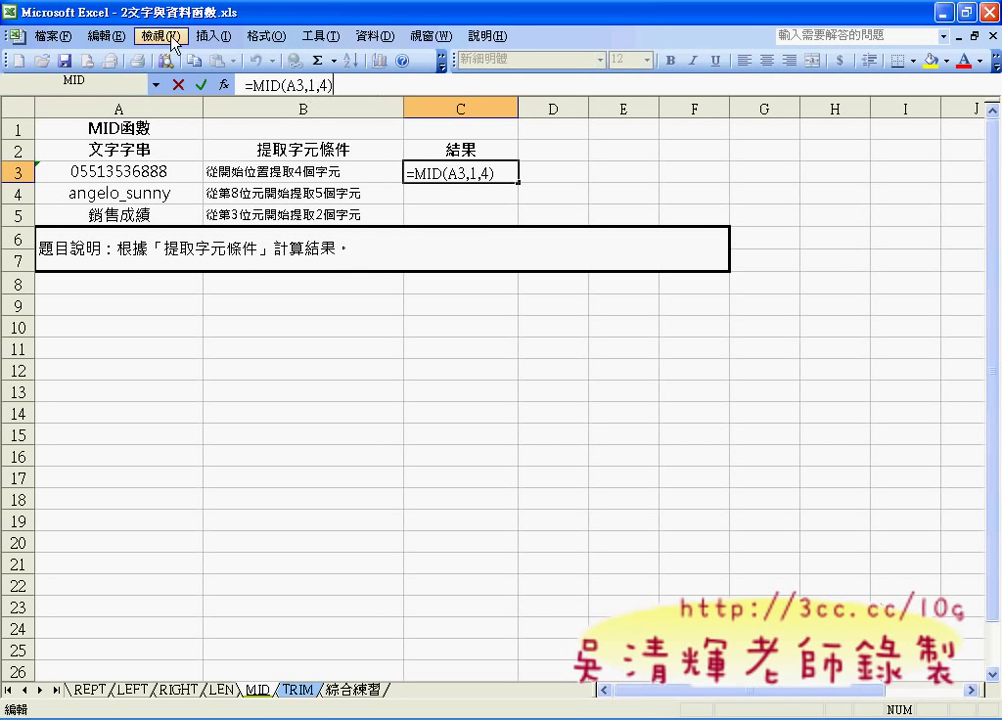
left_click(203, 86)
key("Return")
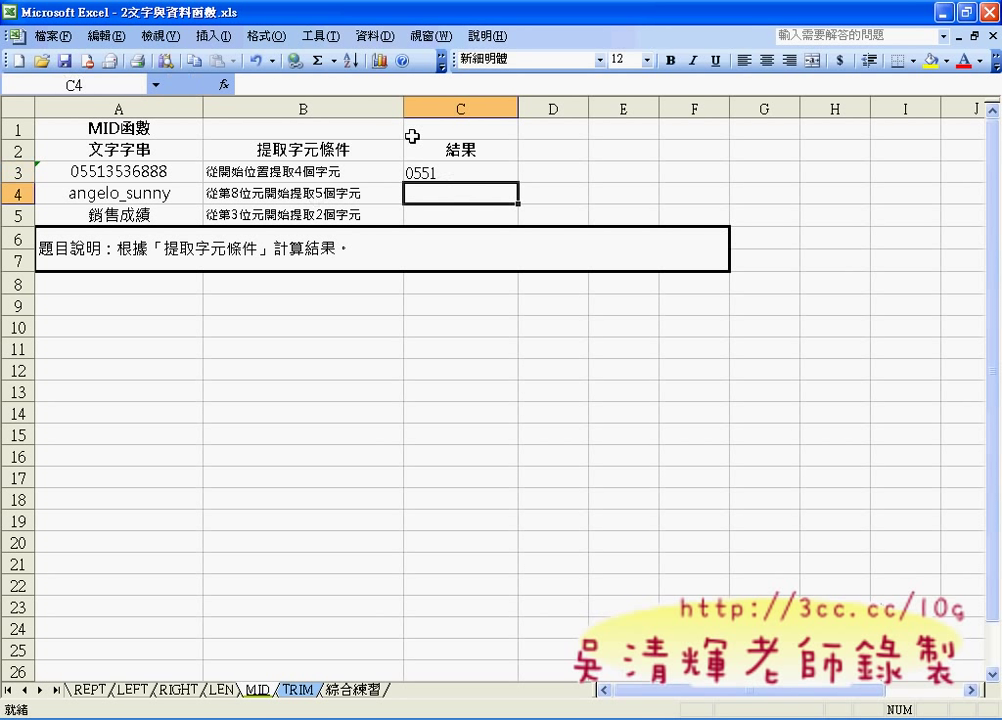
left_click(449, 173)
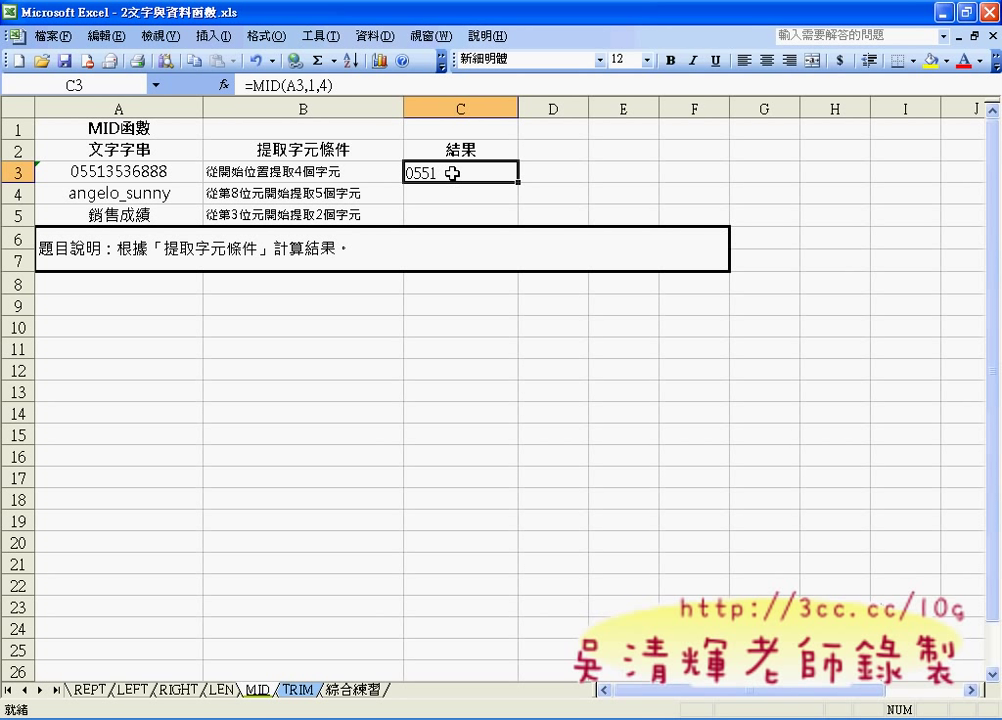
left_click_drag(450, 170, 453, 211)
left_click(268, 35)
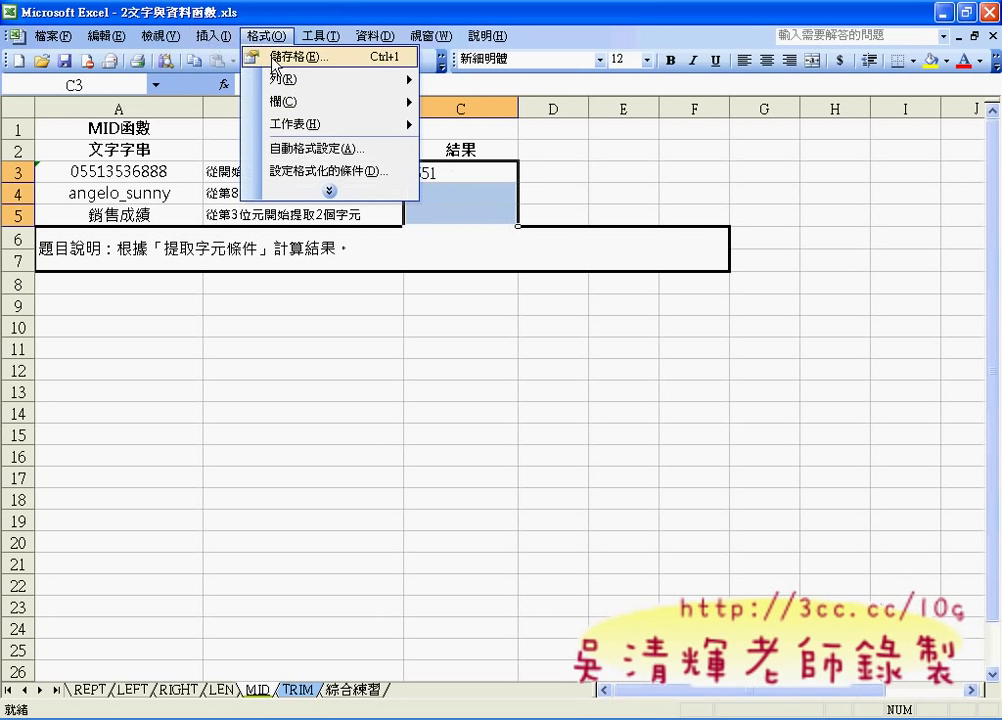
left_click(291, 60)
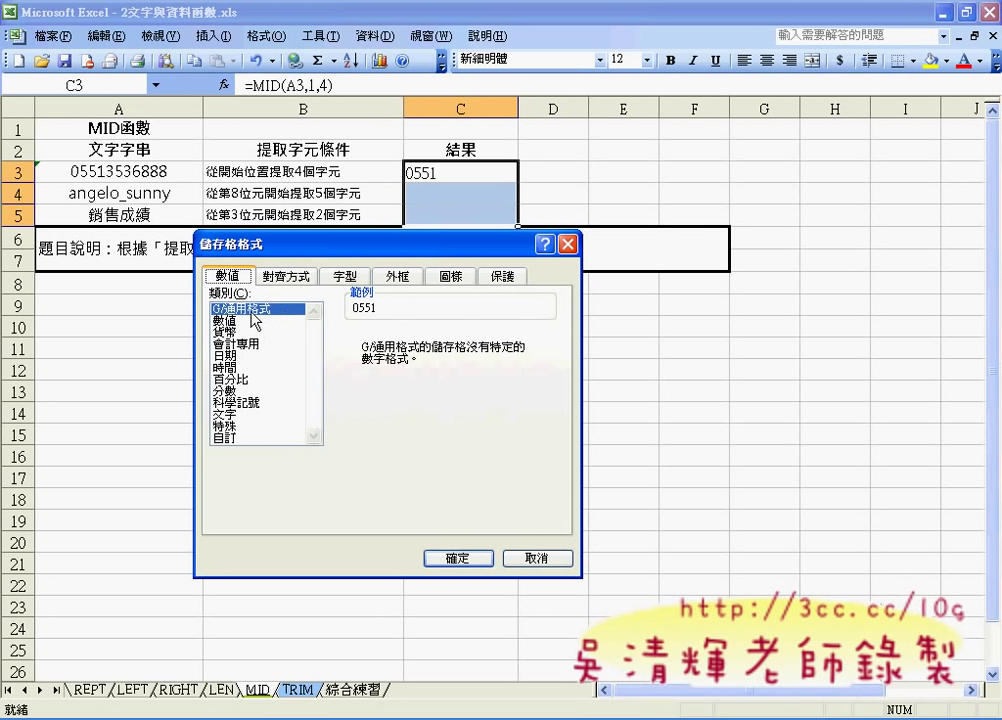
left_click(457, 557)
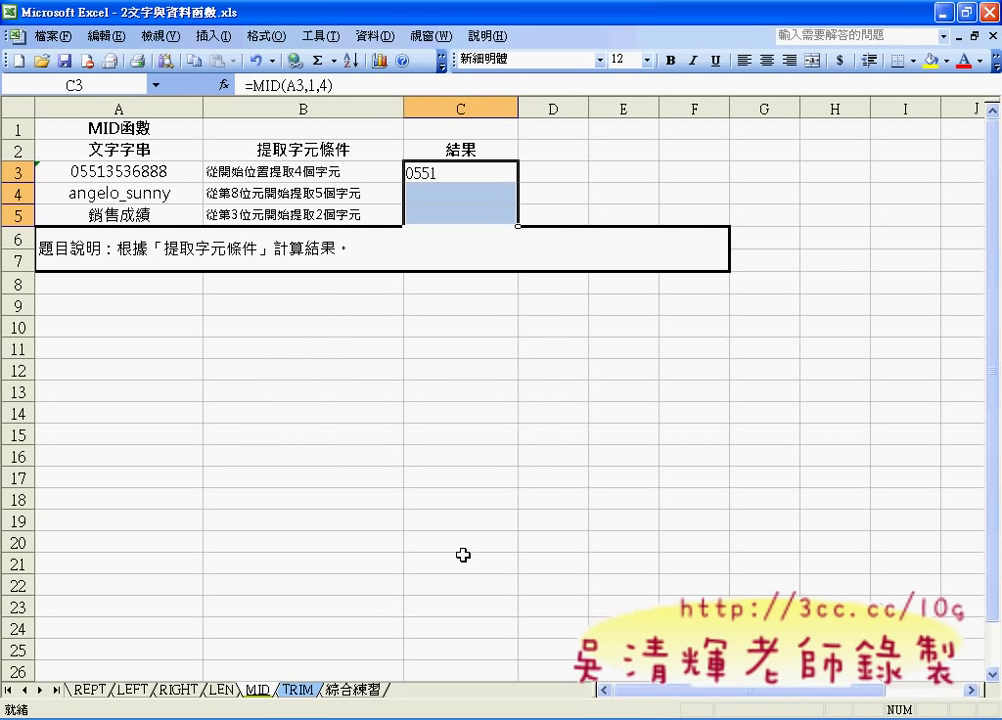
left_click(259, 196)
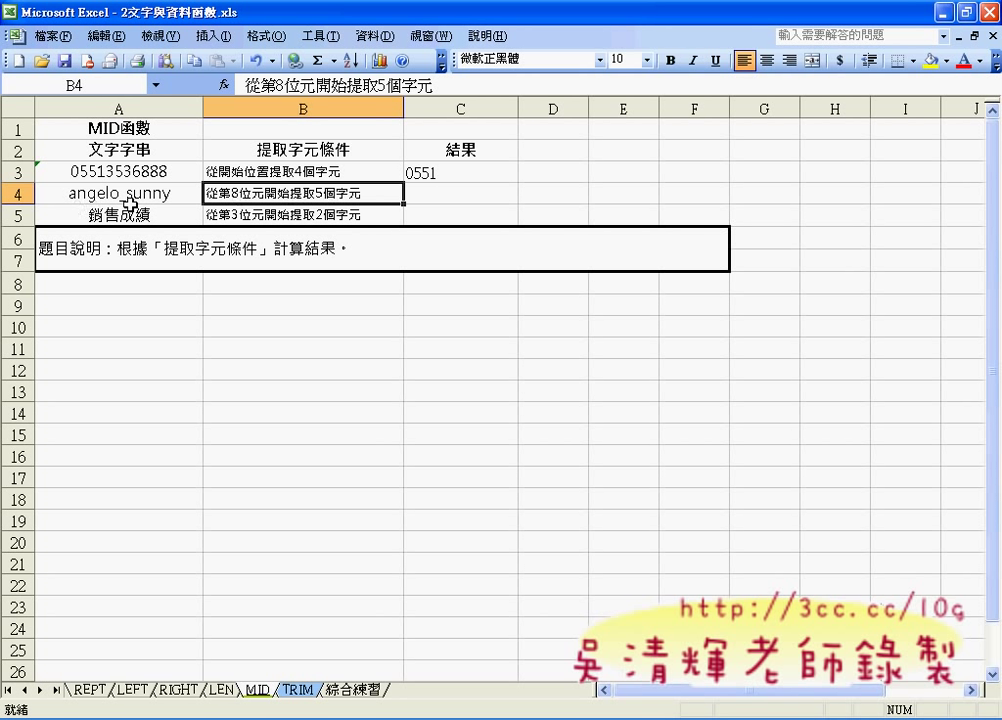
left_click(432, 192)
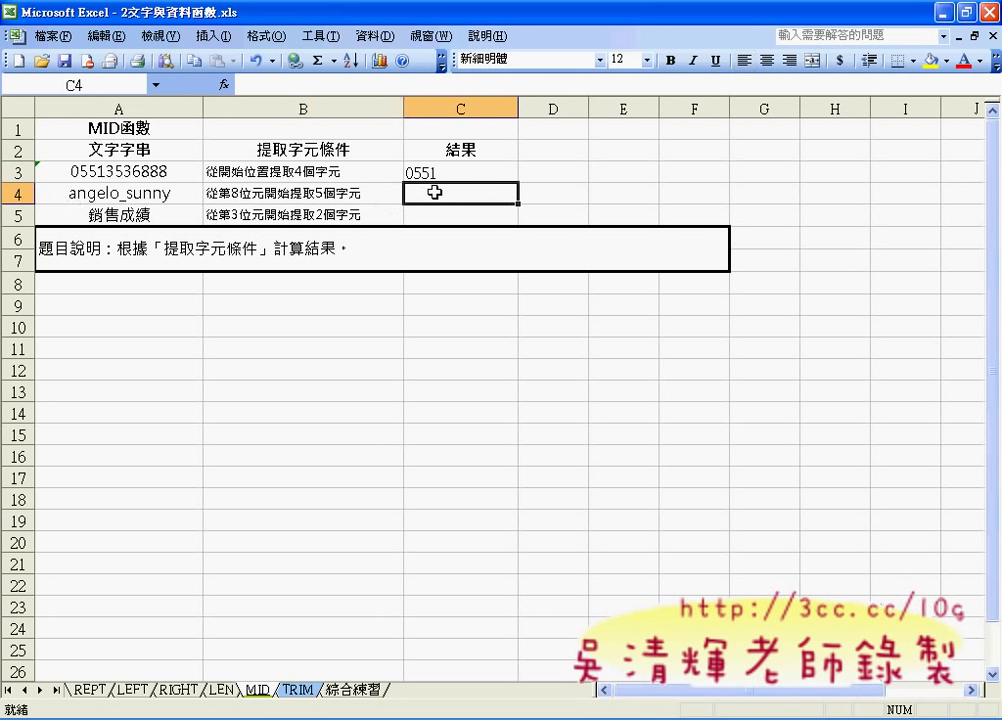
left_click(436, 177)
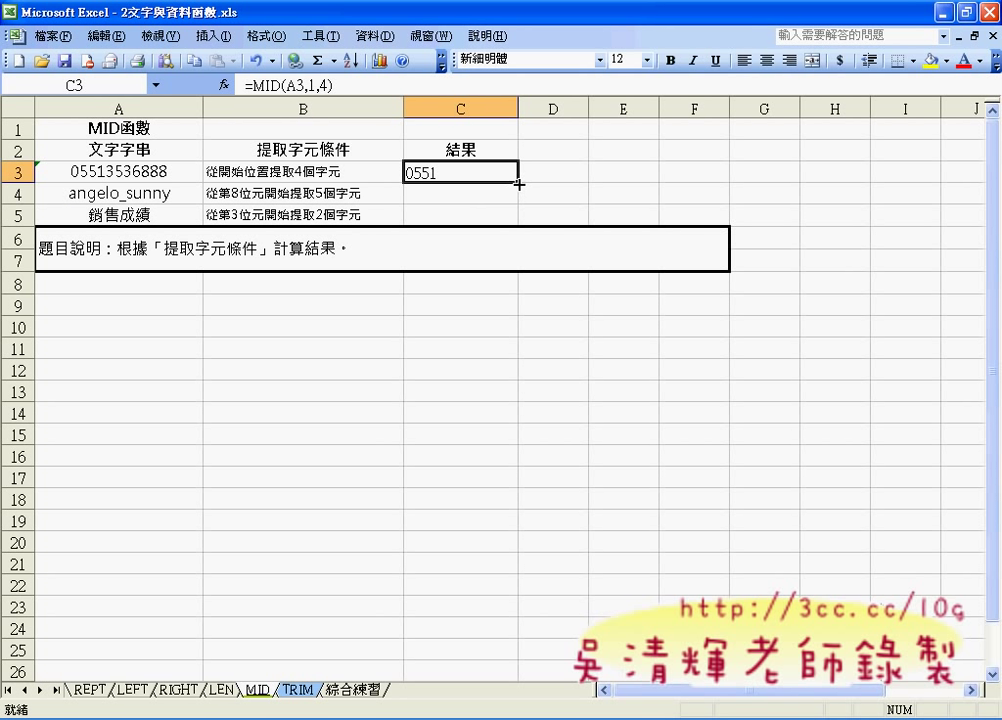
Step: Fill the MID formula down to C5 and change C4 to =MID(A4,8,5), returning sunny
left_click_drag(519, 184, 519, 220)
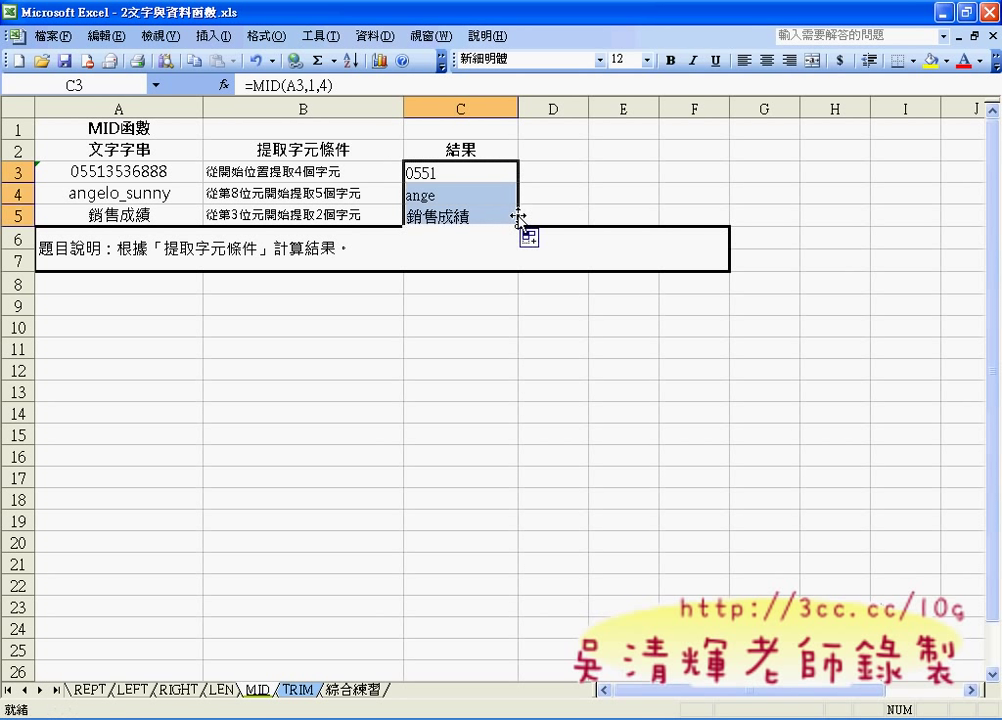
left_click(447, 194)
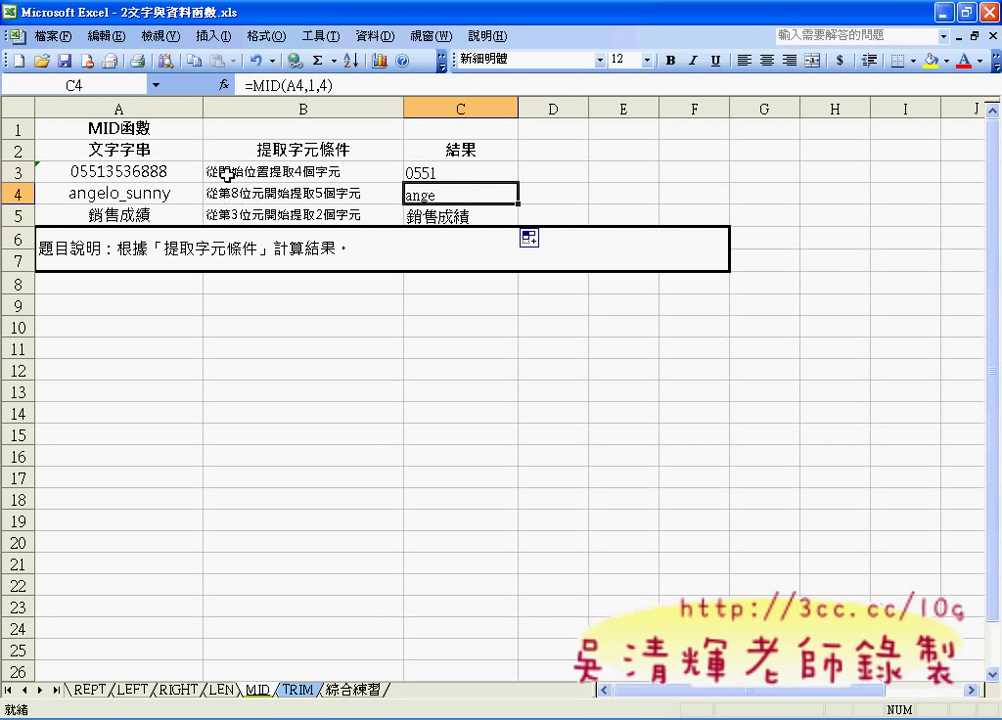
double_click(312, 84)
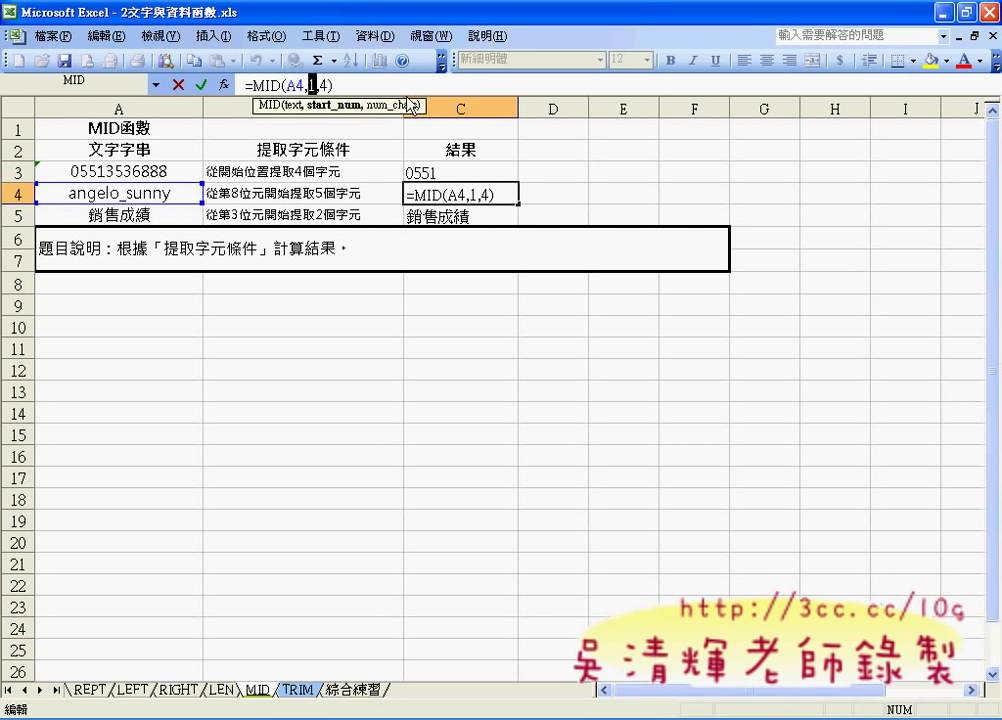
type("8")
key("Right")
key("Delete")
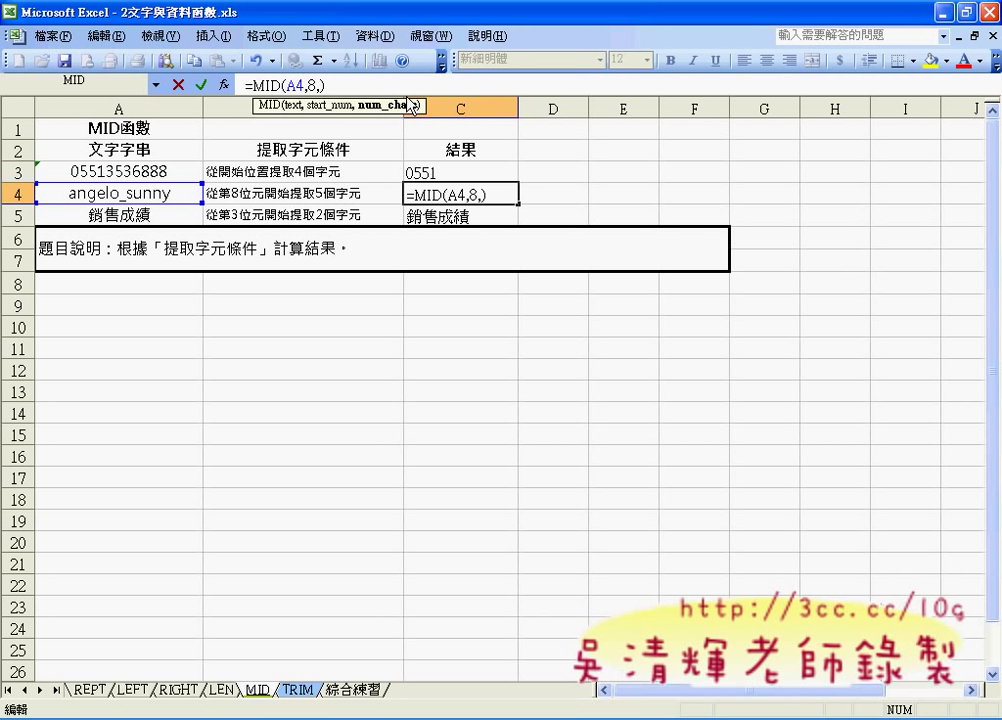
type("5")
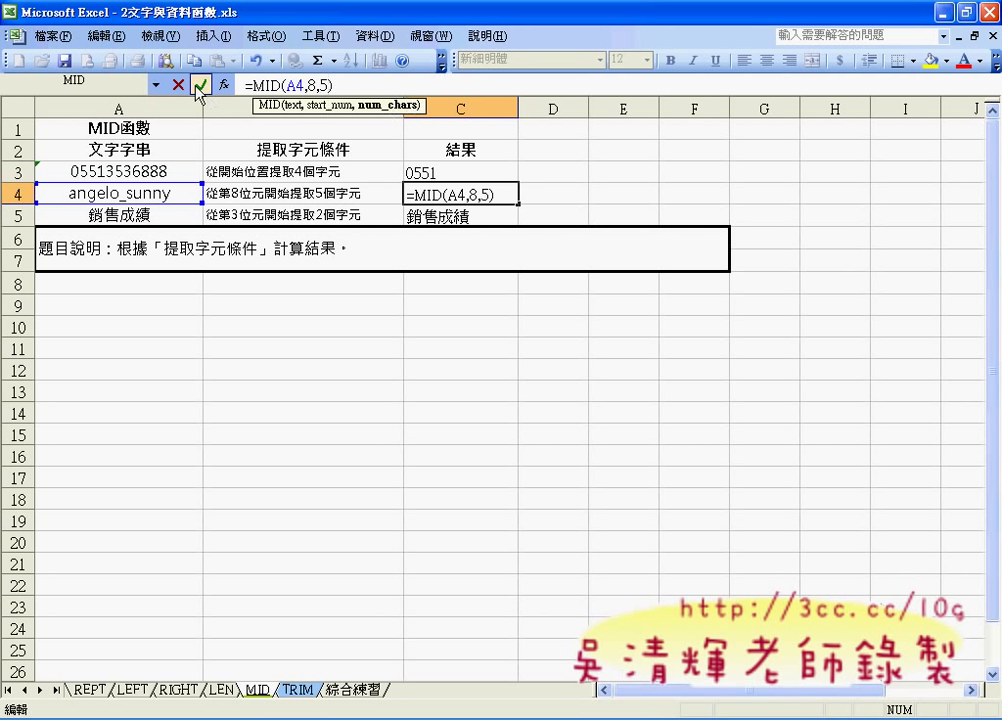
left_click(201, 85)
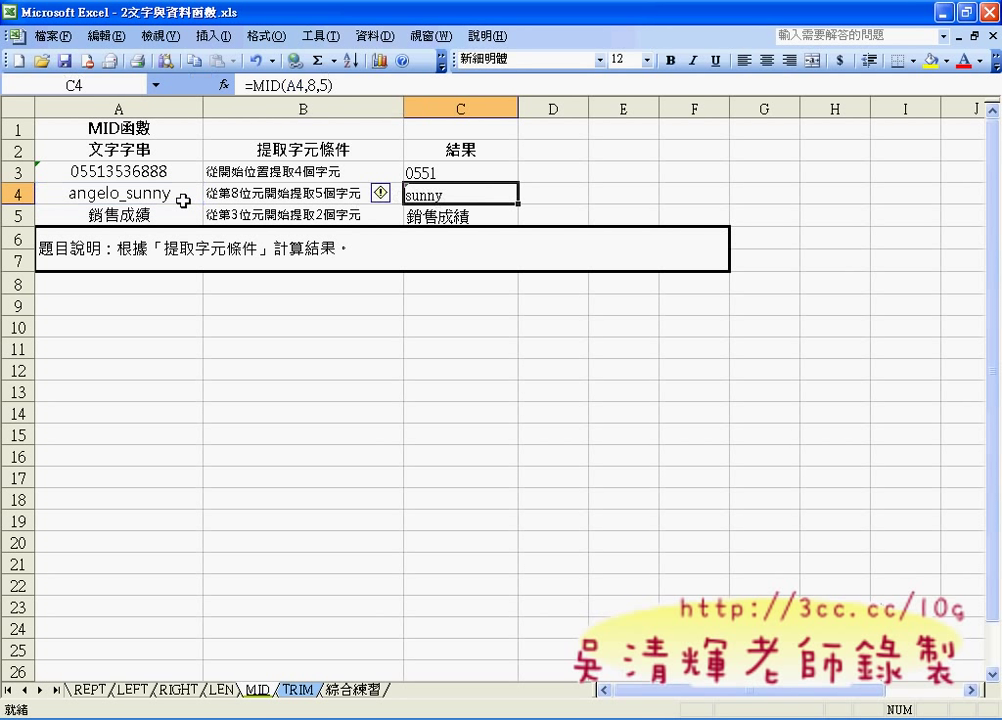
Step: Change C5's formula to =MID(A5,3,2) so it shows 成績, then go to the TRIM sheet
left_click(461, 215)
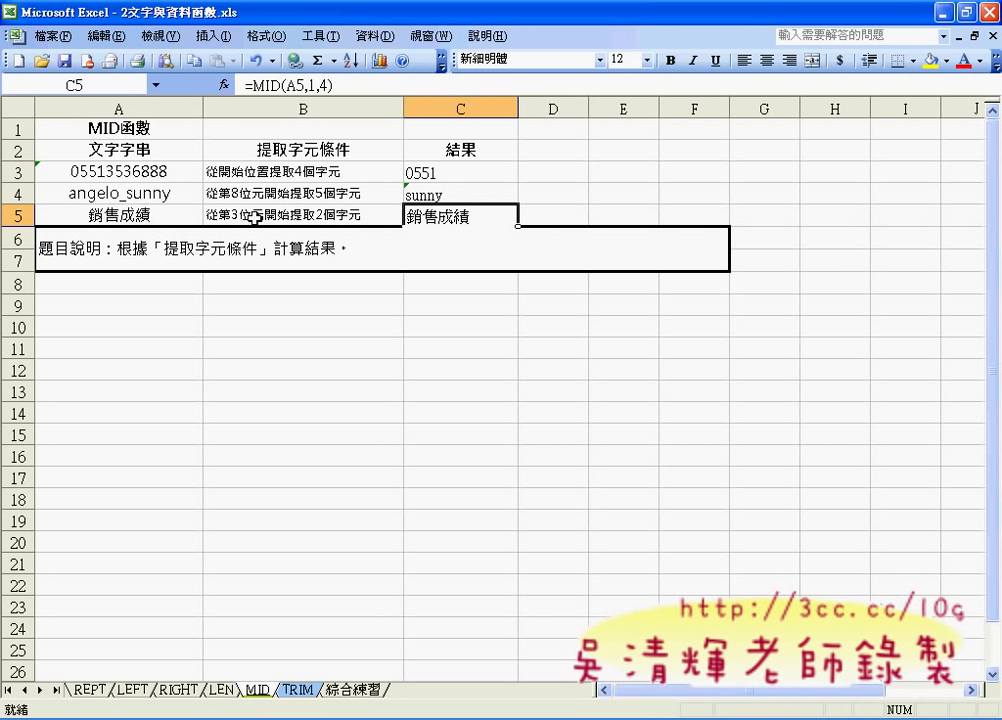
left_click(311, 85)
left_click(311, 85)
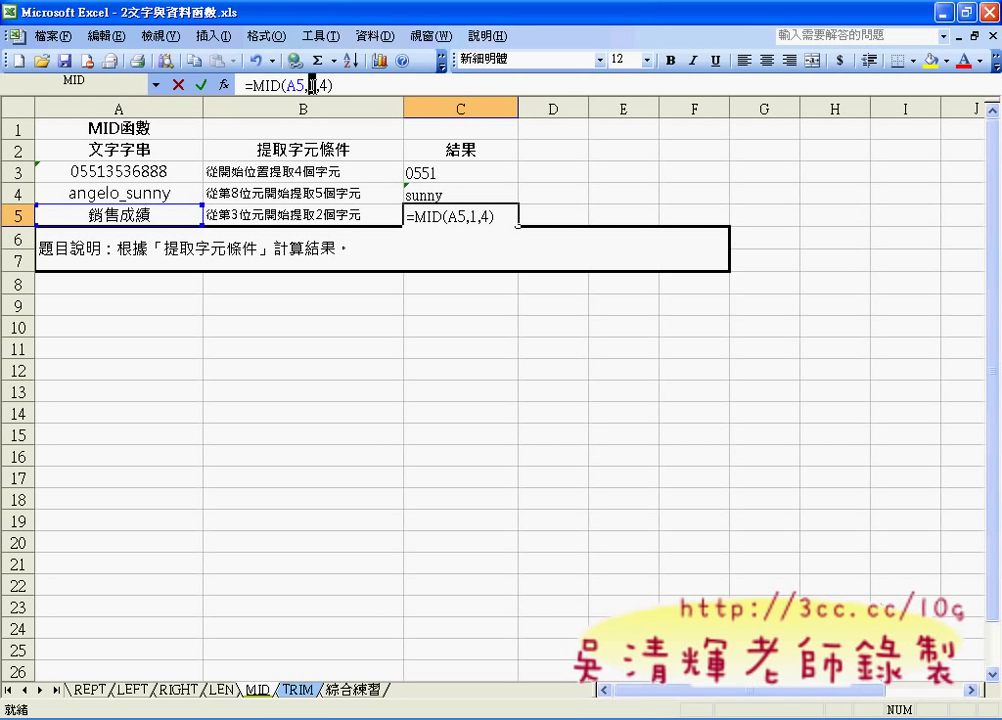
key("BackSpace")
type("3")
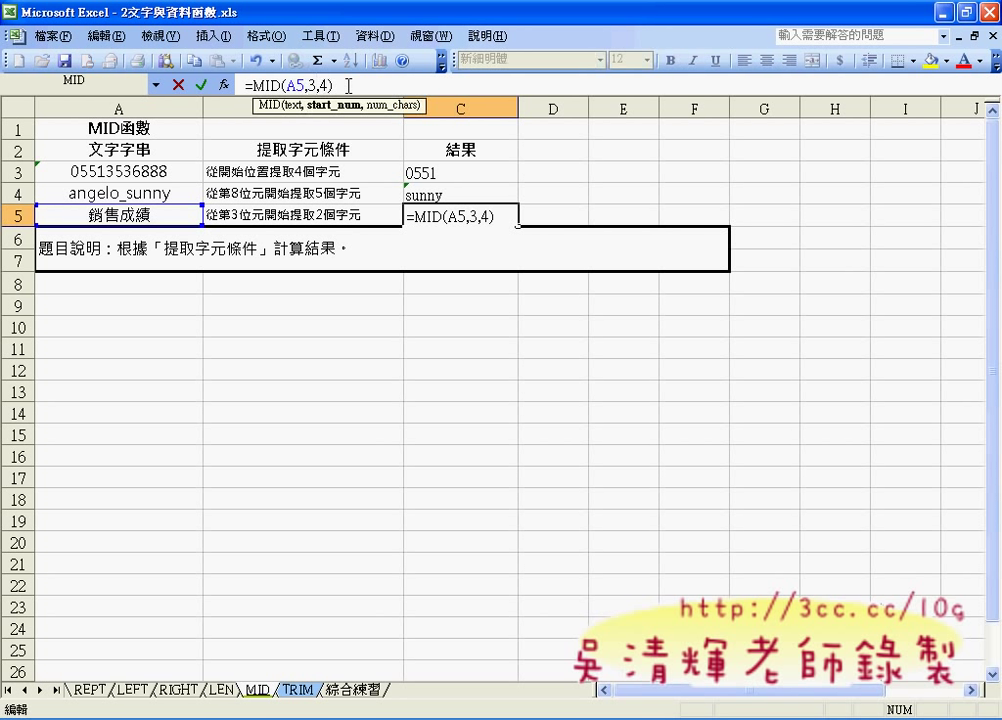
double_click(324, 86)
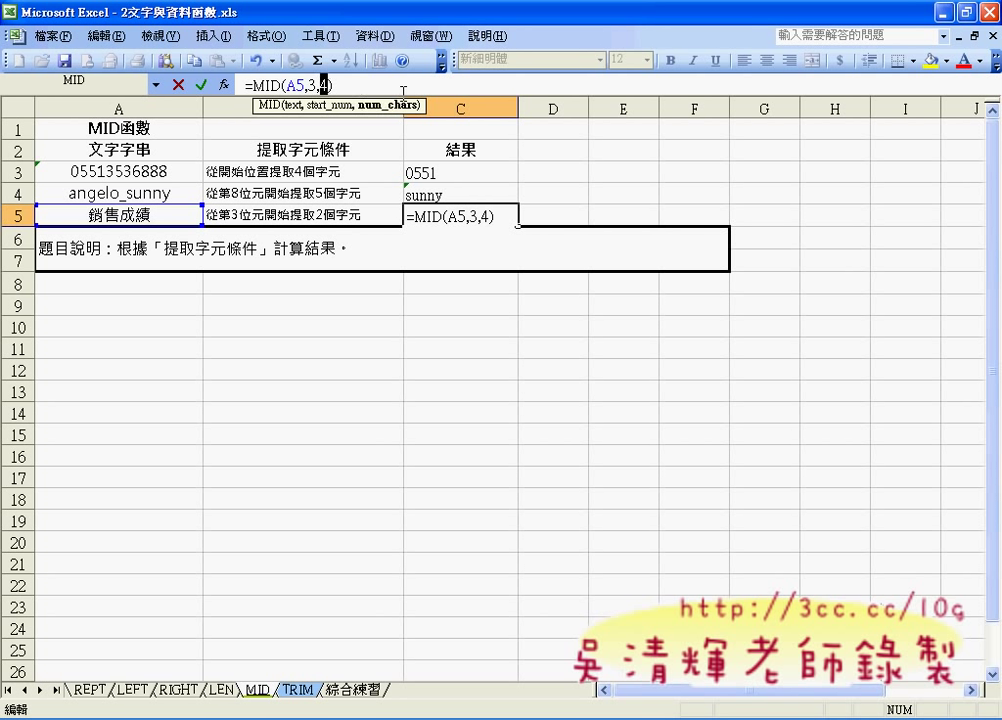
type("2")
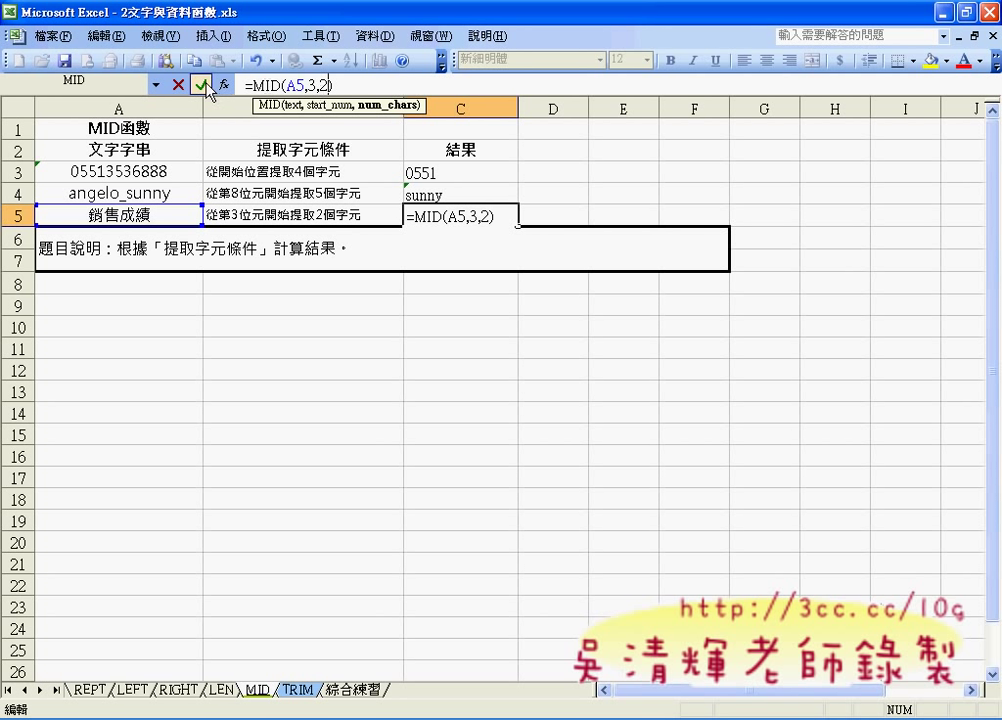
left_click(201, 84)
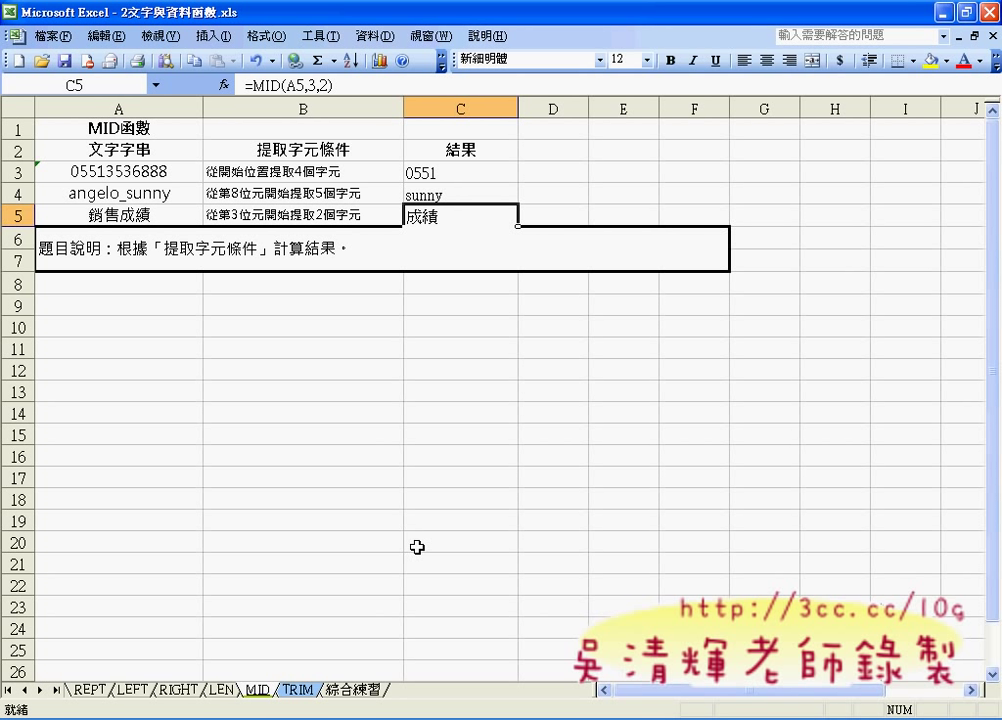
left_click(298, 690)
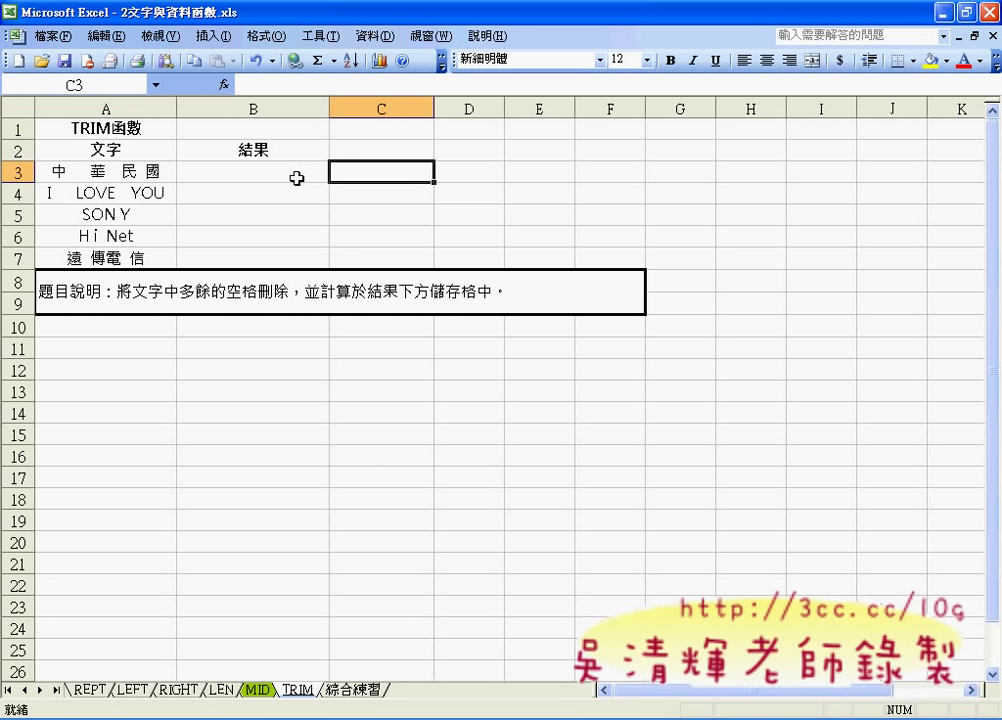
Step: For cell B3, locate and select TRIM in the Insert Function list
left_click(212, 170)
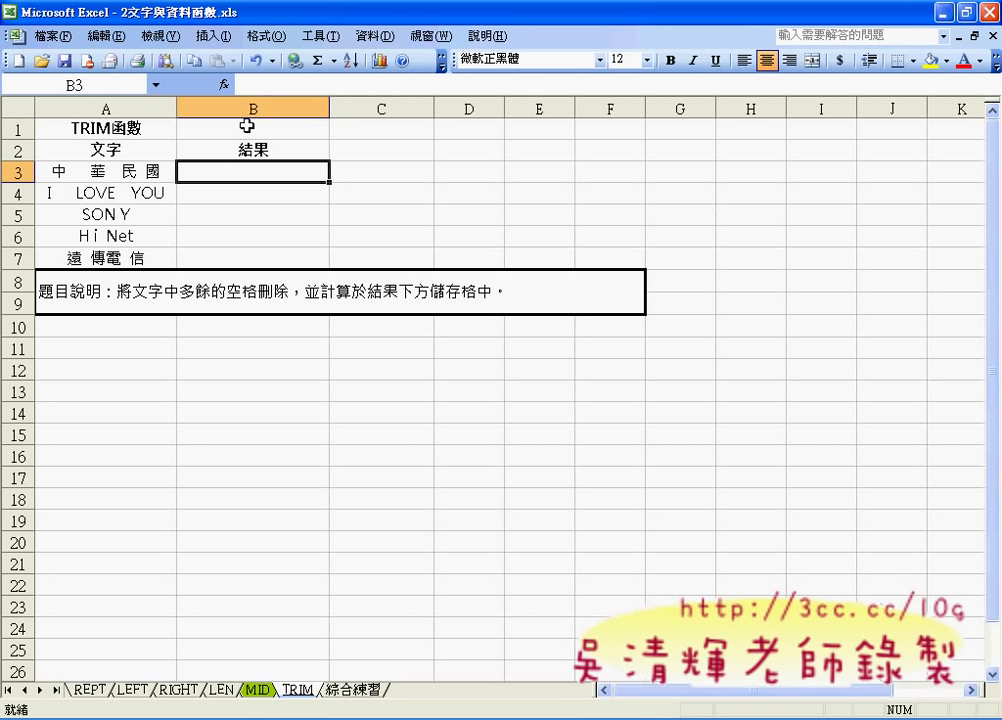
left_click(224, 85)
left_click(330, 433)
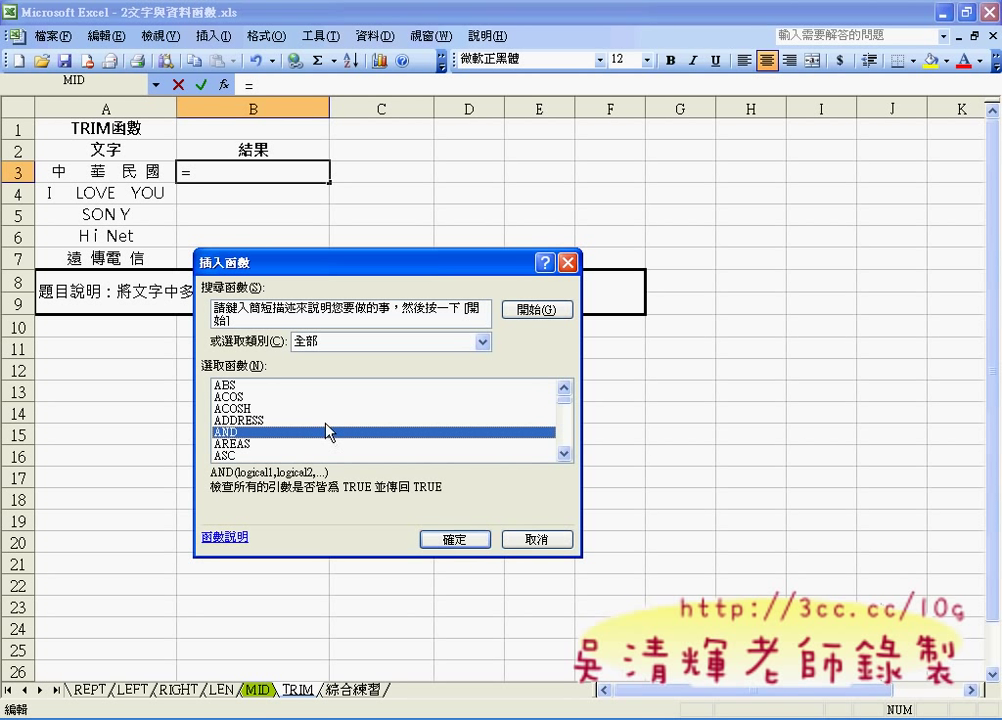
key("t")
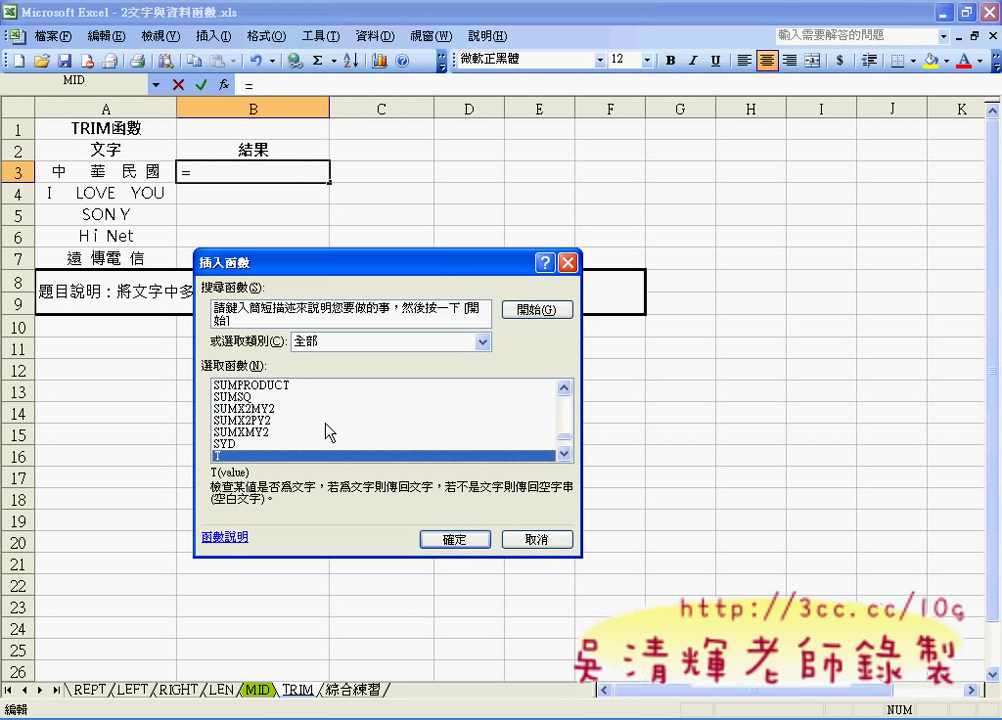
key("r")
key("t")
key("r")
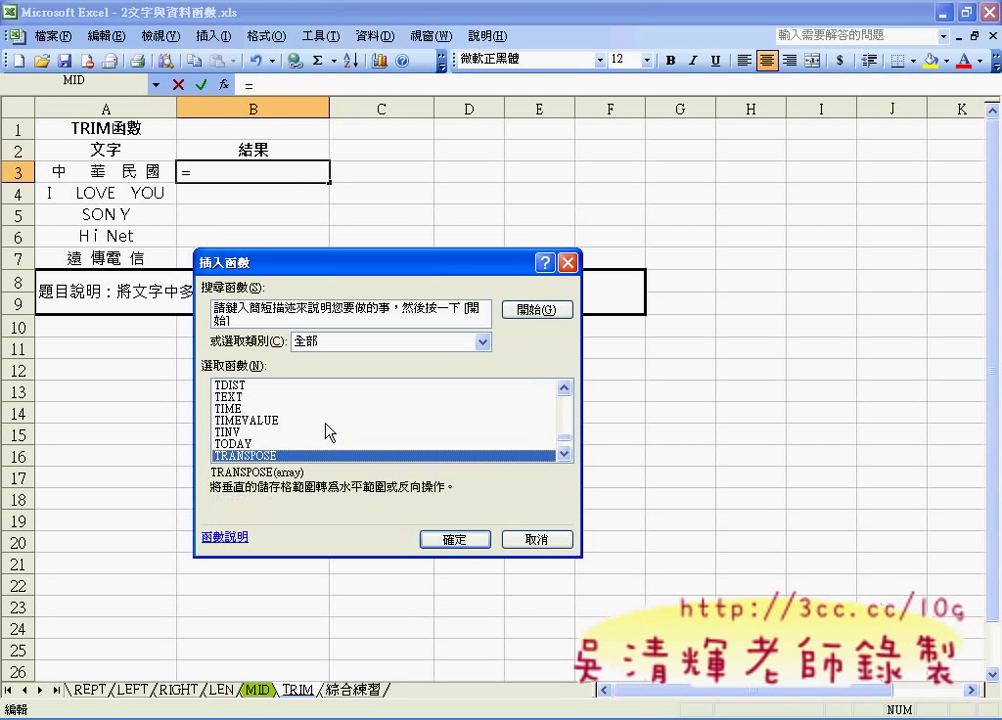
key("i")
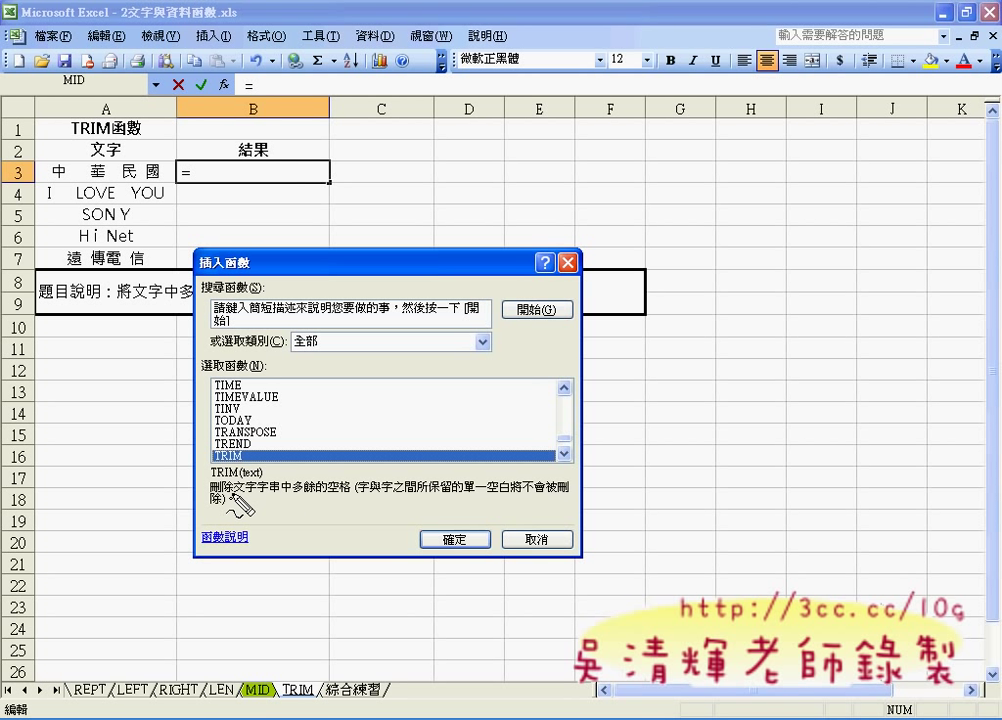
left_click_drag(233, 492, 350, 492)
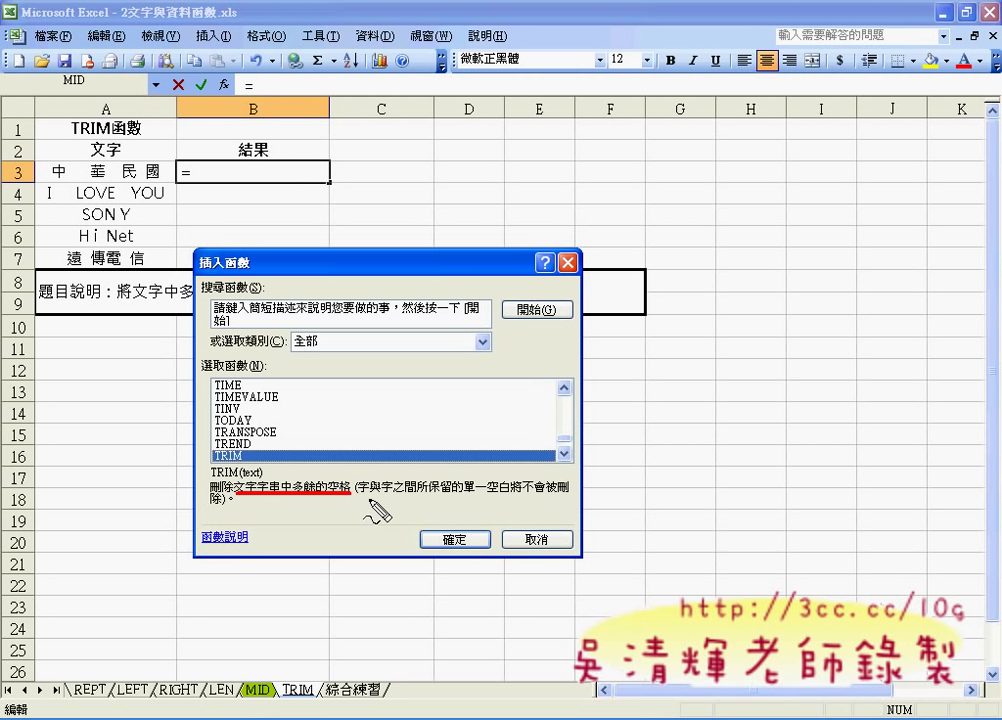
key("Escape")
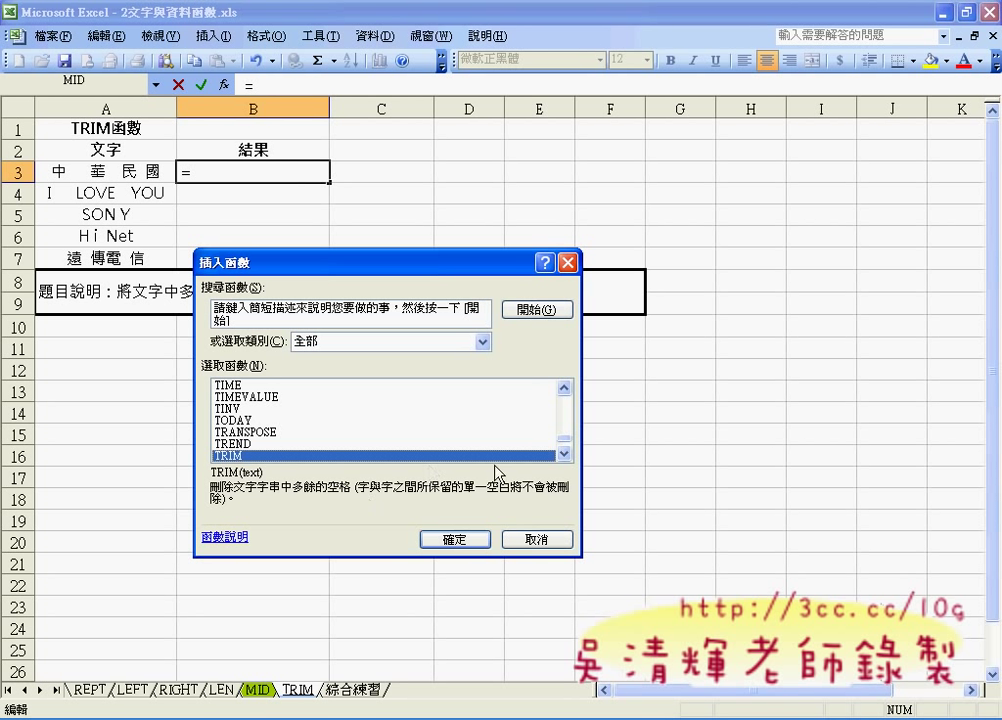
Step: Set TRIM's Text argument to A3 so B3 shows 中華民國 without extra spaces
left_click(455, 539)
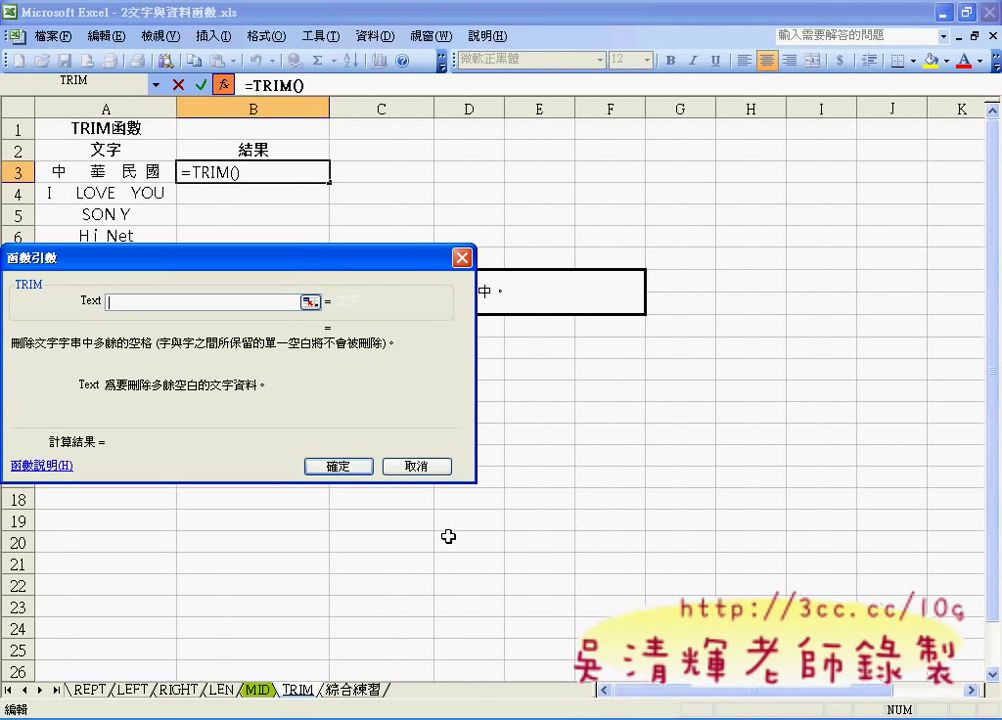
left_click(108, 166)
left_click(340, 466)
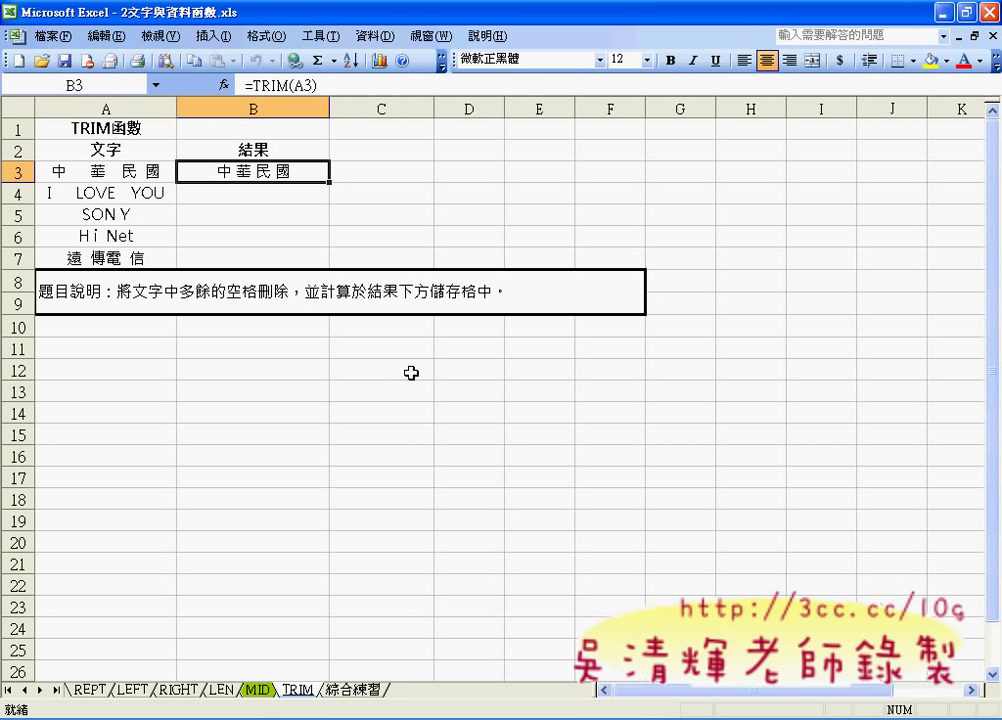
key("ctrl+h")
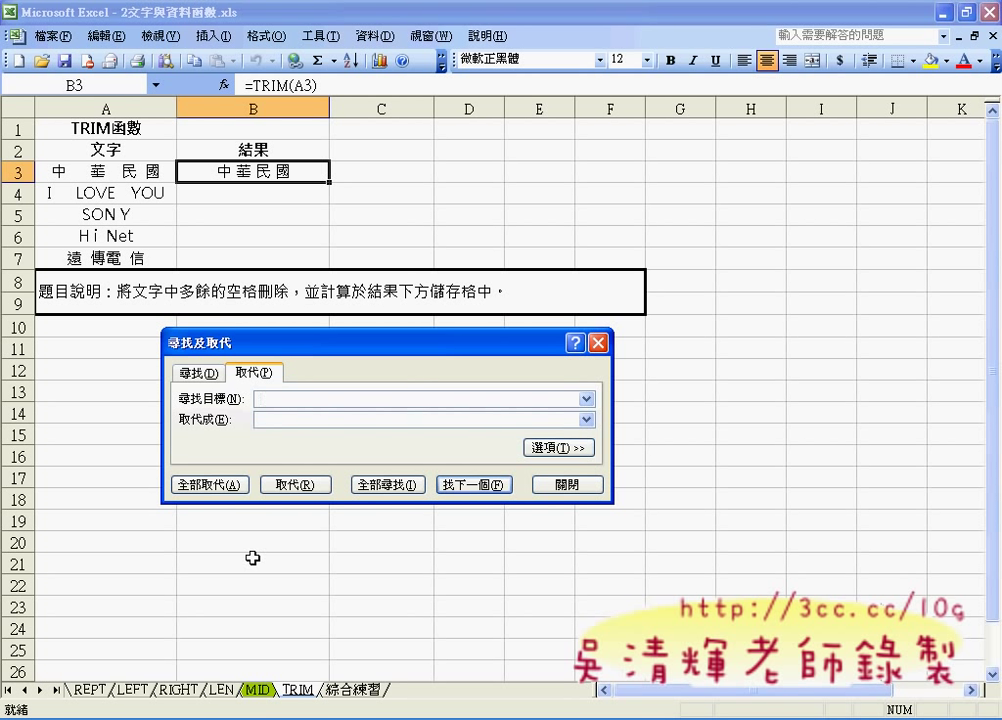
left_click(212, 485)
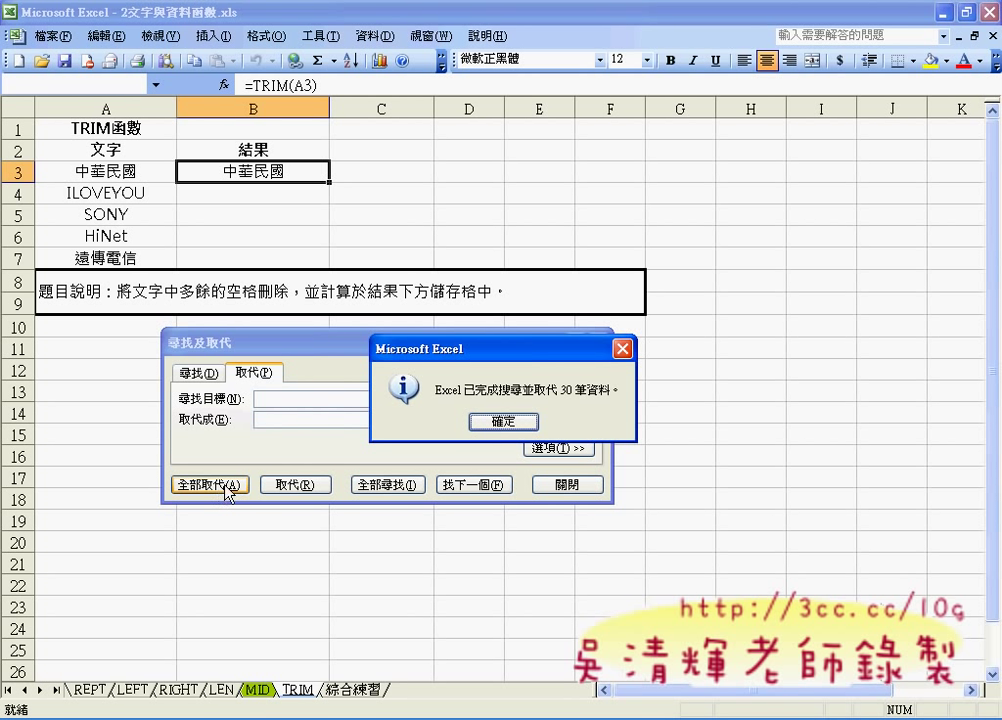
left_click(508, 423)
left_click(558, 486)
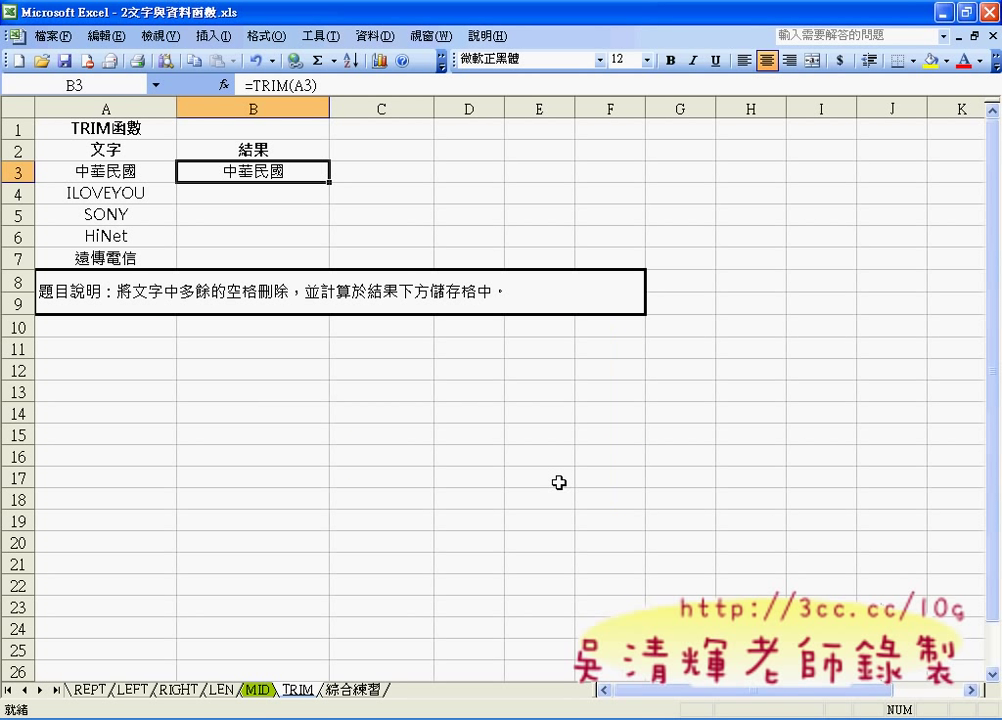
key("ctrl+z")
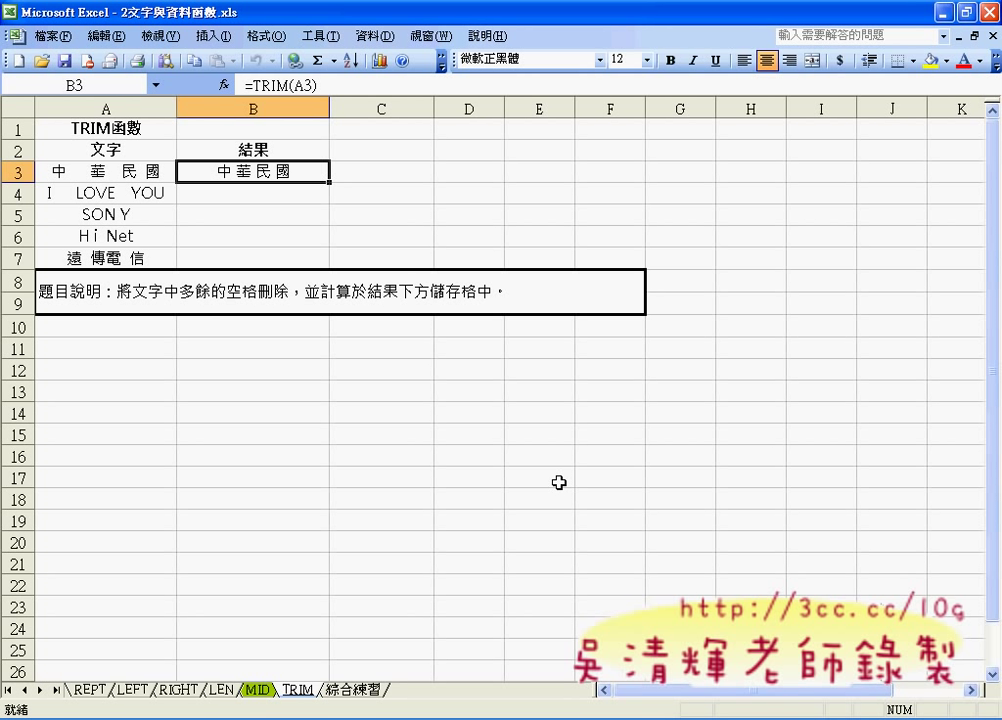
Step: Open Insert Function for C3, filter to the 文字 (Text) category, and select REPLACE
left_click(385, 172)
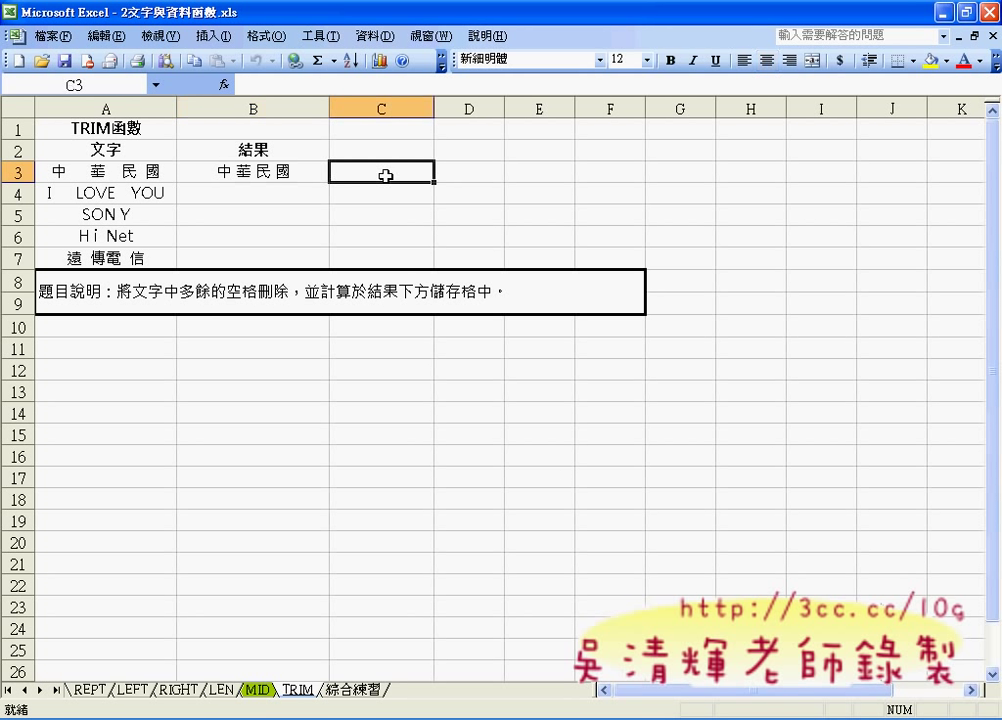
left_click(225, 85)
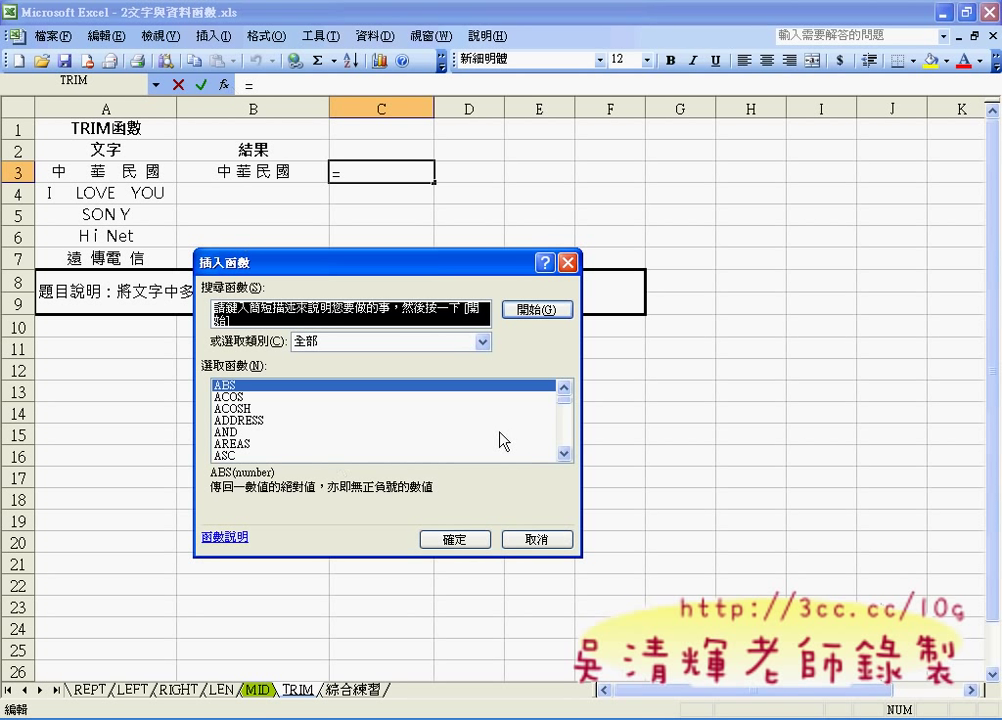
left_click(385, 342)
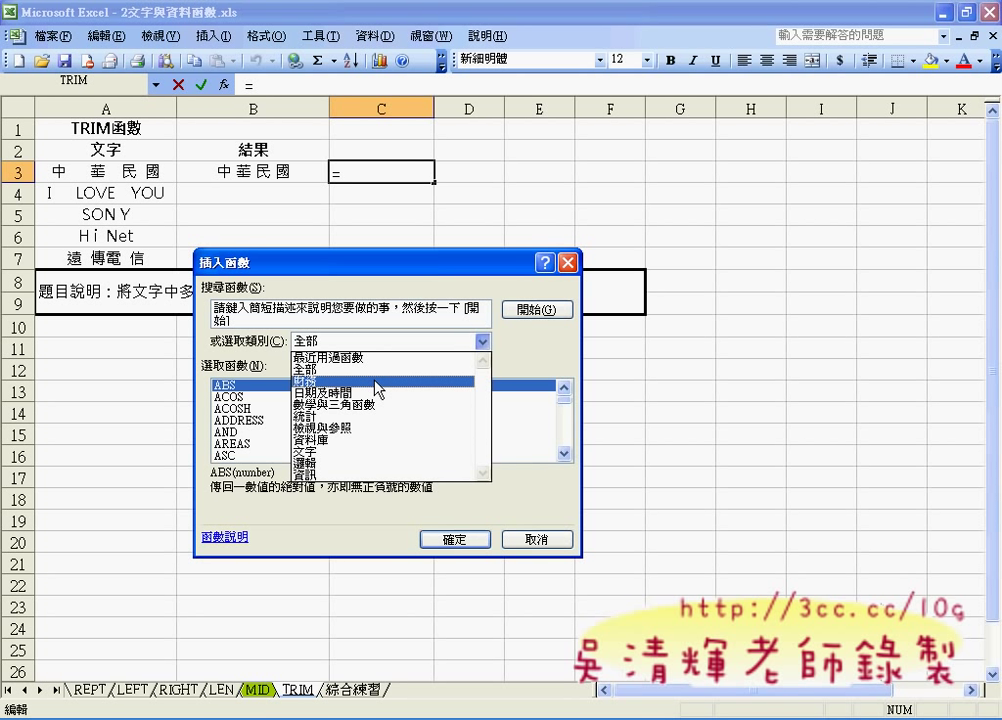
left_click(368, 451)
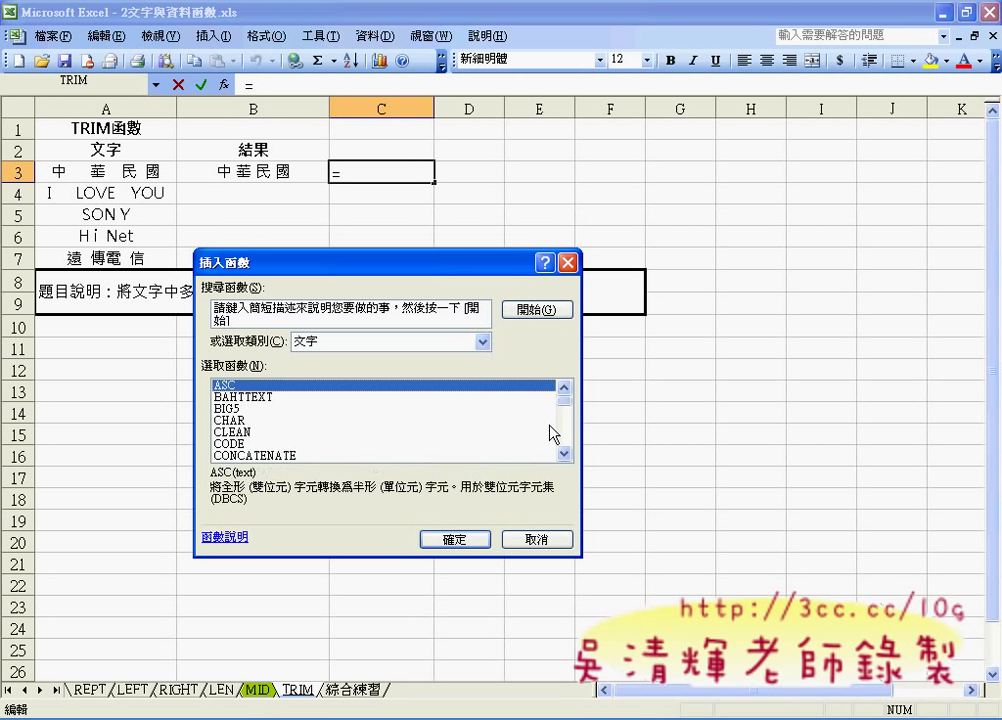
mouse_move(564, 400)
left_mouse_down()
mouse_move(566, 449)
mouse_move(567, 440)
left_mouse_up()
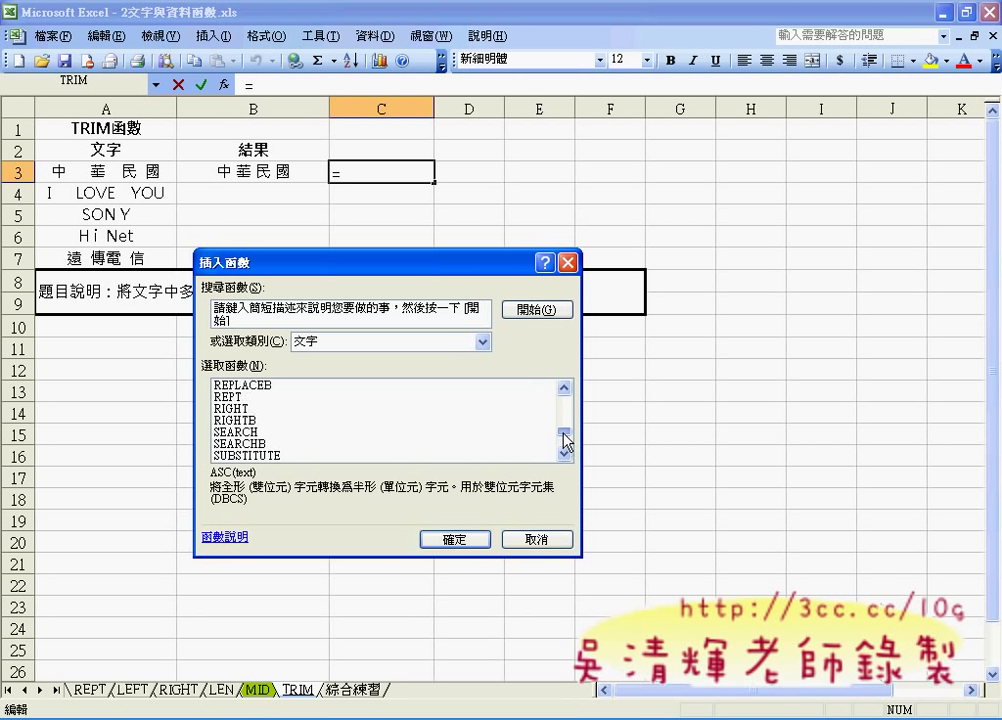
left_click_drag(566, 440, 567, 432)
left_click(251, 431)
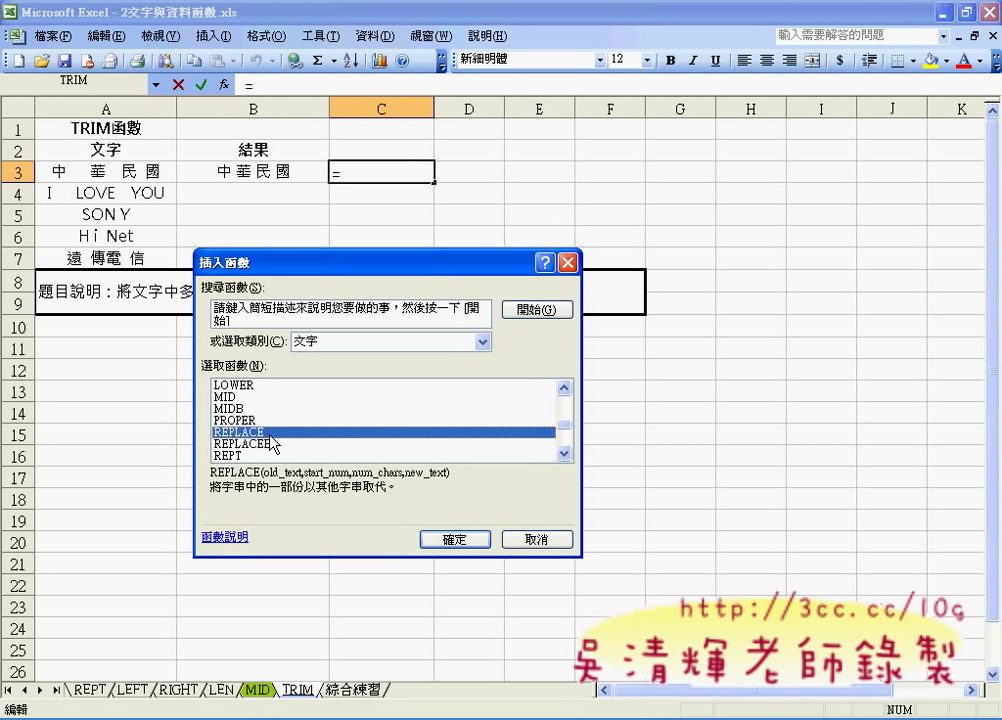
Step: Scroll the text function list to SUBSTITUTE, select it, and mark up its name and description
left_click(564, 455)
left_click(564, 455)
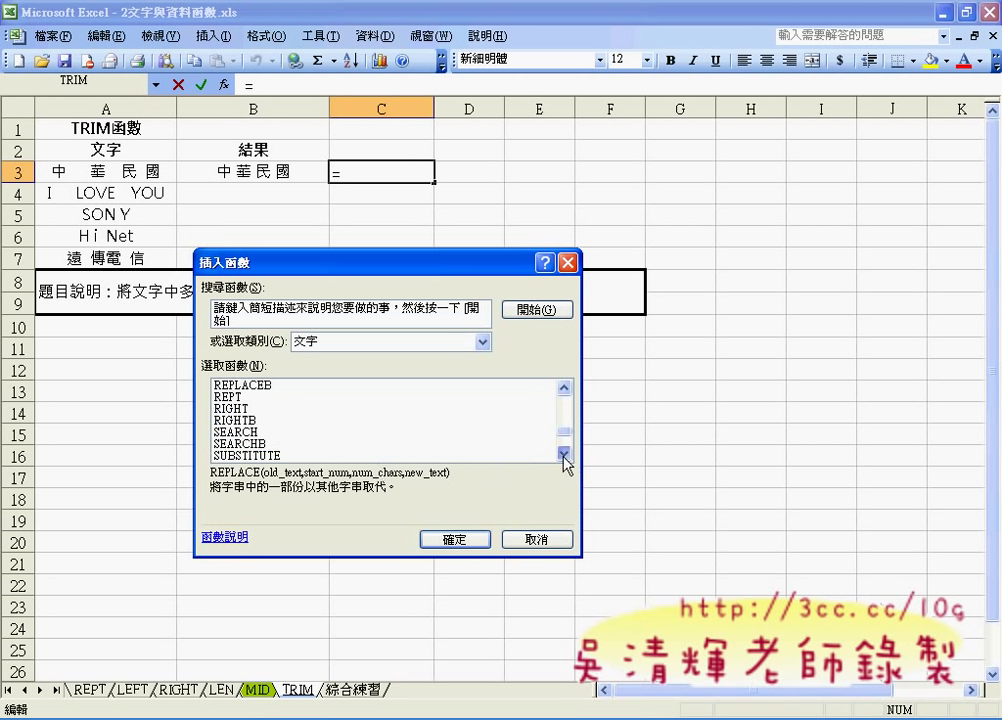
left_click(564, 455)
left_click(564, 455)
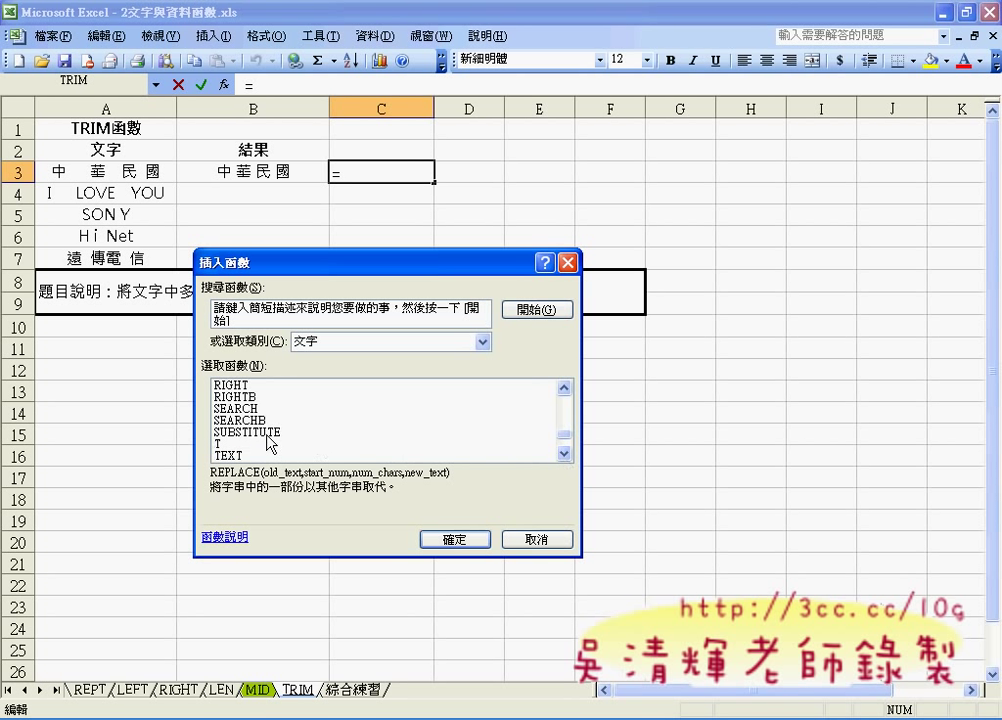
left_click(330, 433)
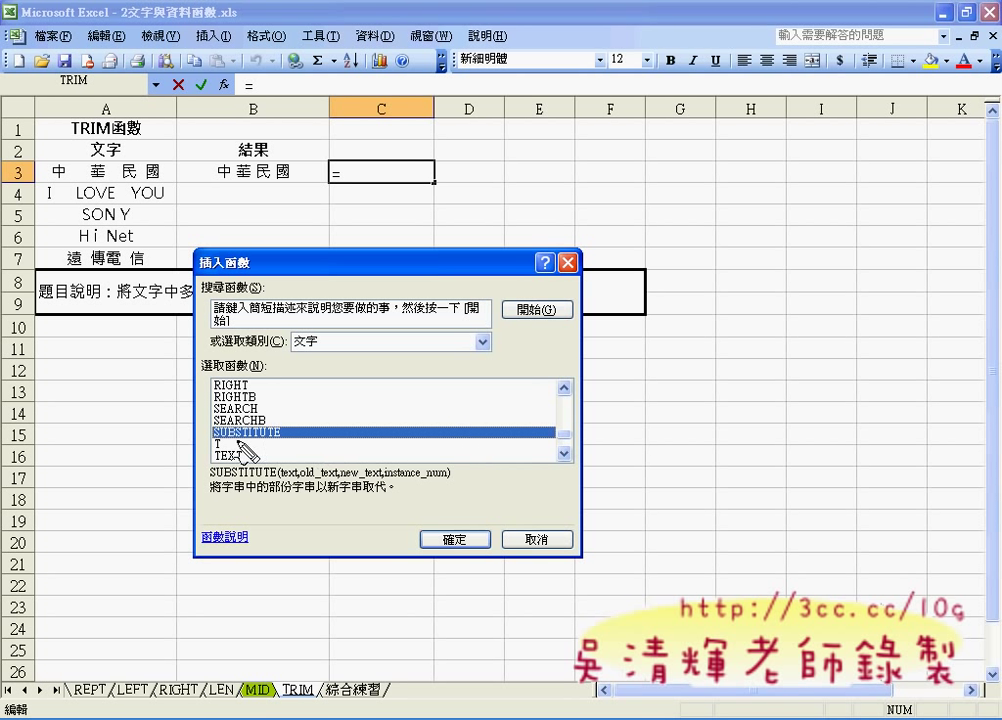
left_click_drag(213, 437, 280, 437)
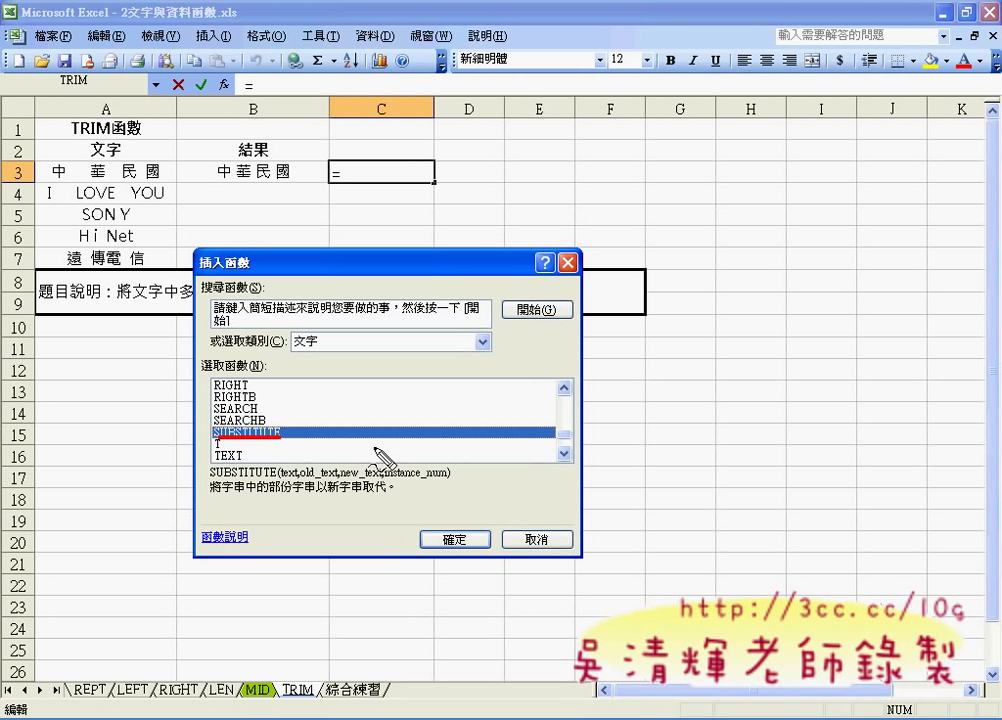
left_click_drag(216, 493, 396, 492)
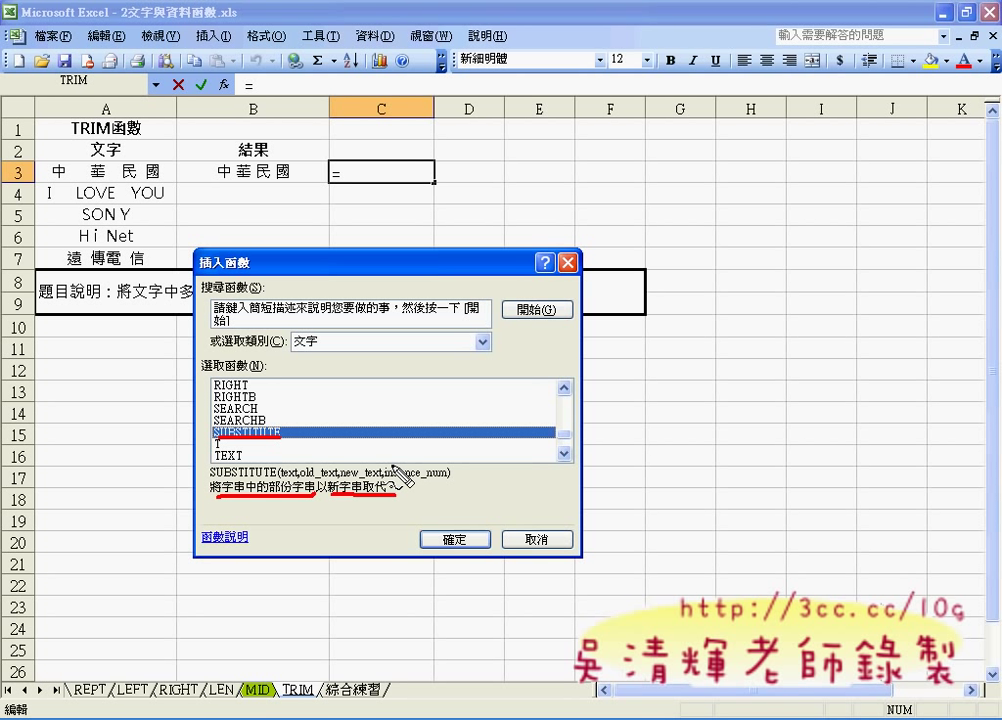
key("Escape")
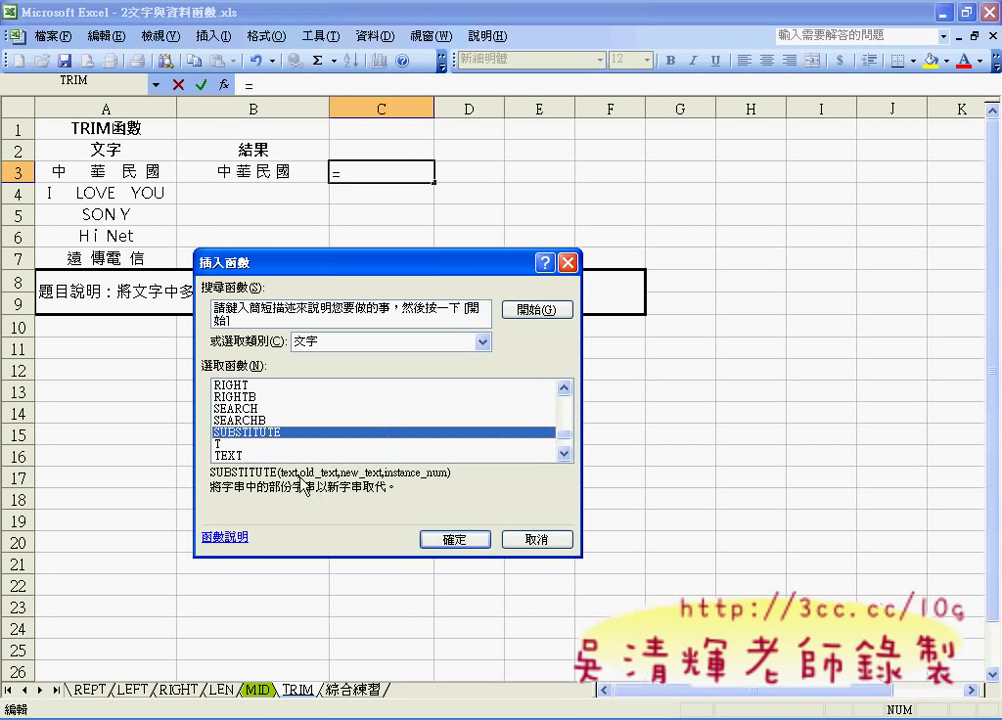
left_click(240, 538)
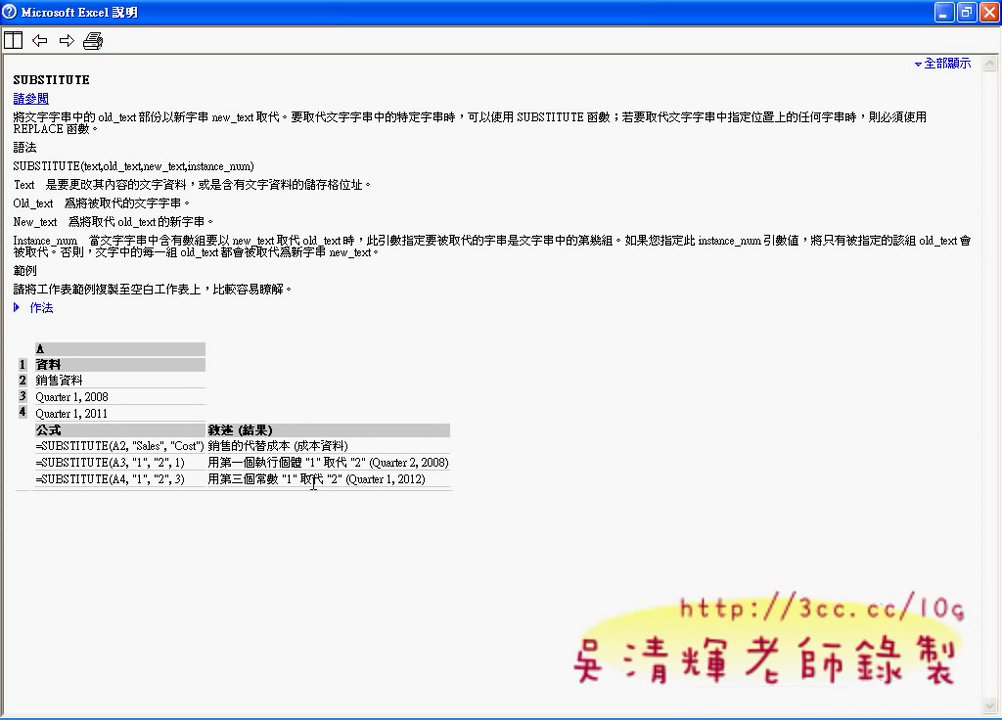
double_click(146, 446)
double_click(188, 446)
left_click(987, 12)
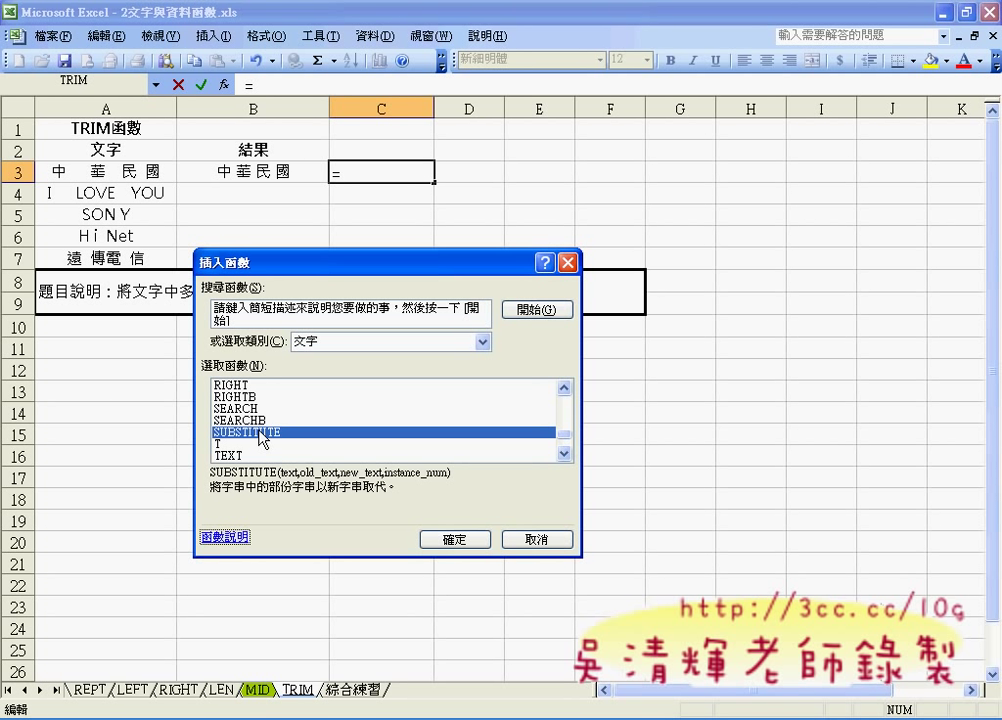
Step: Set SUBSTITUTE's Text to B3, Old_text to a space and New_text to empty quotes
left_click(432, 538)
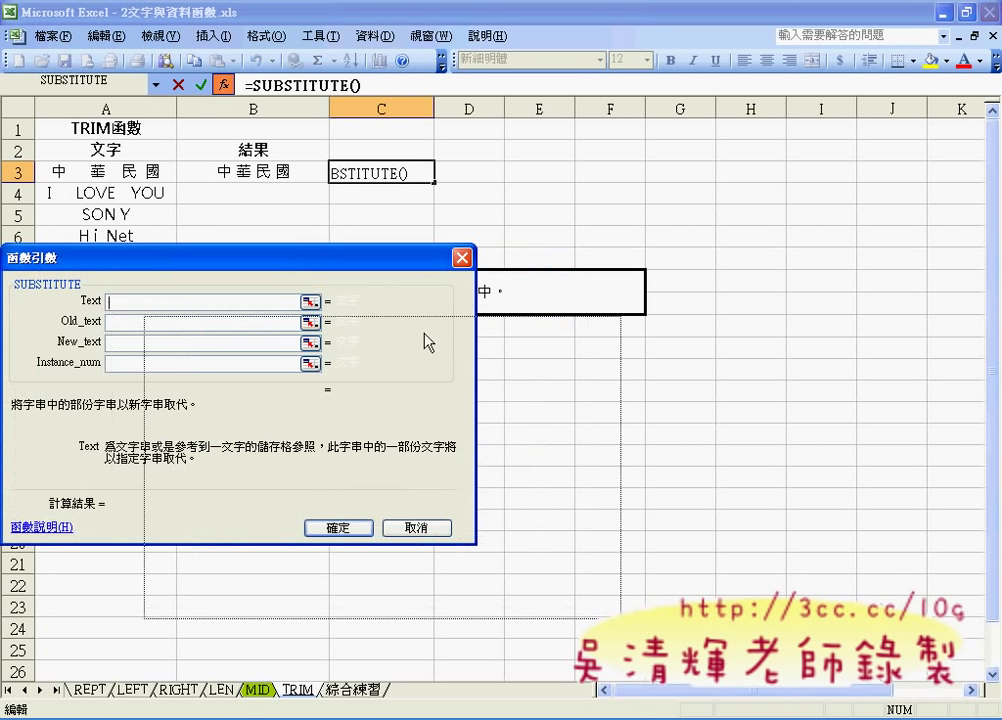
left_click_drag(110, 360, 255, 433)
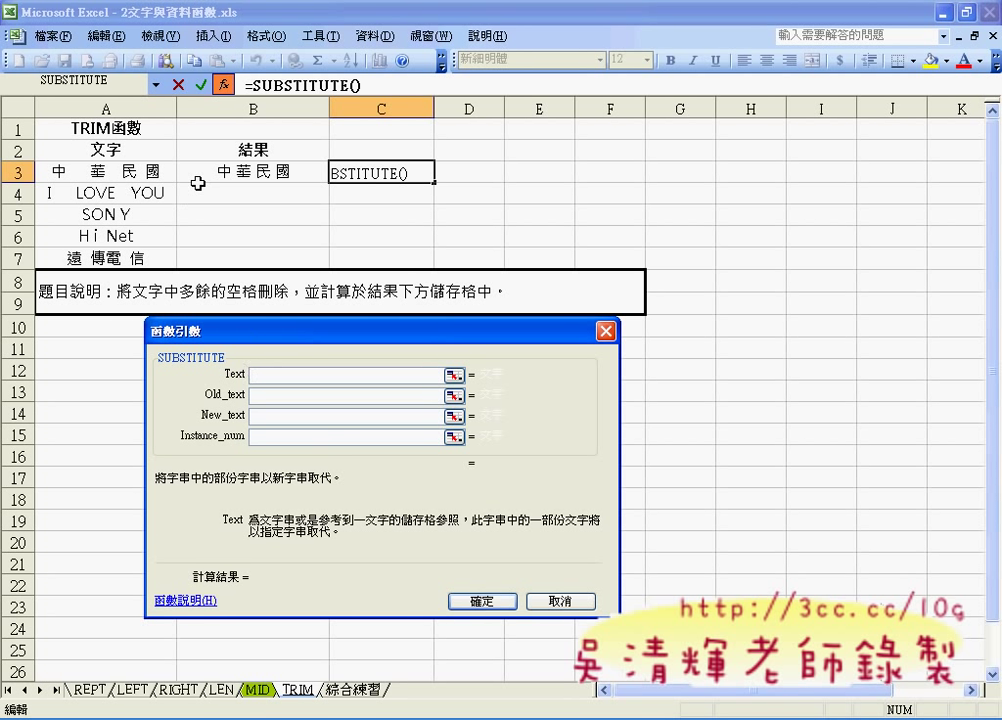
left_click(229, 174)
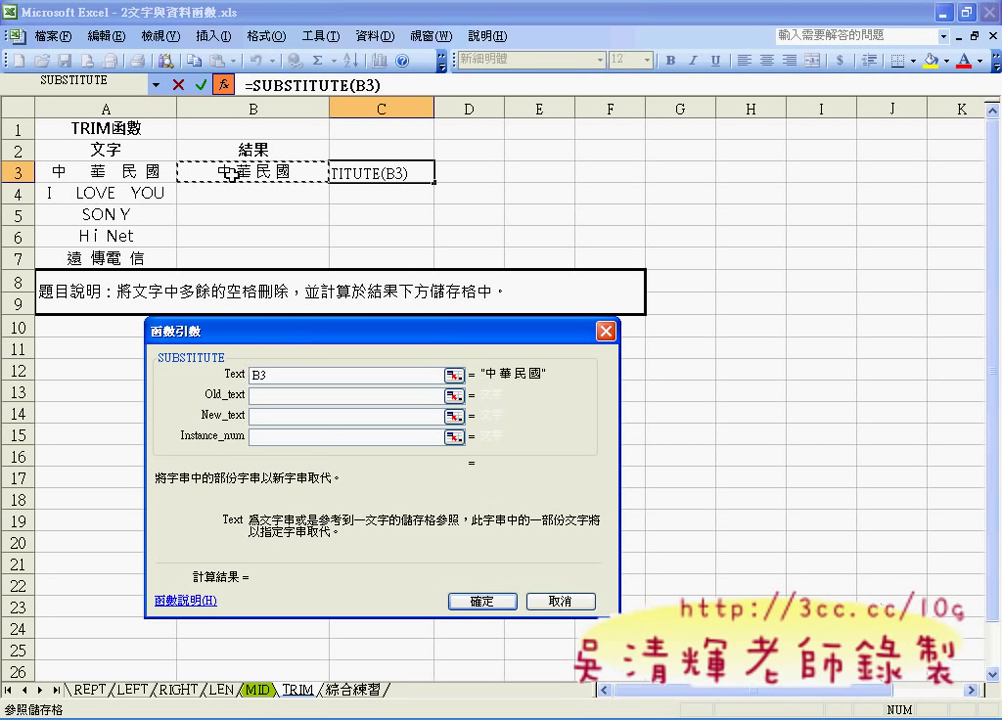
left_click(276, 398)
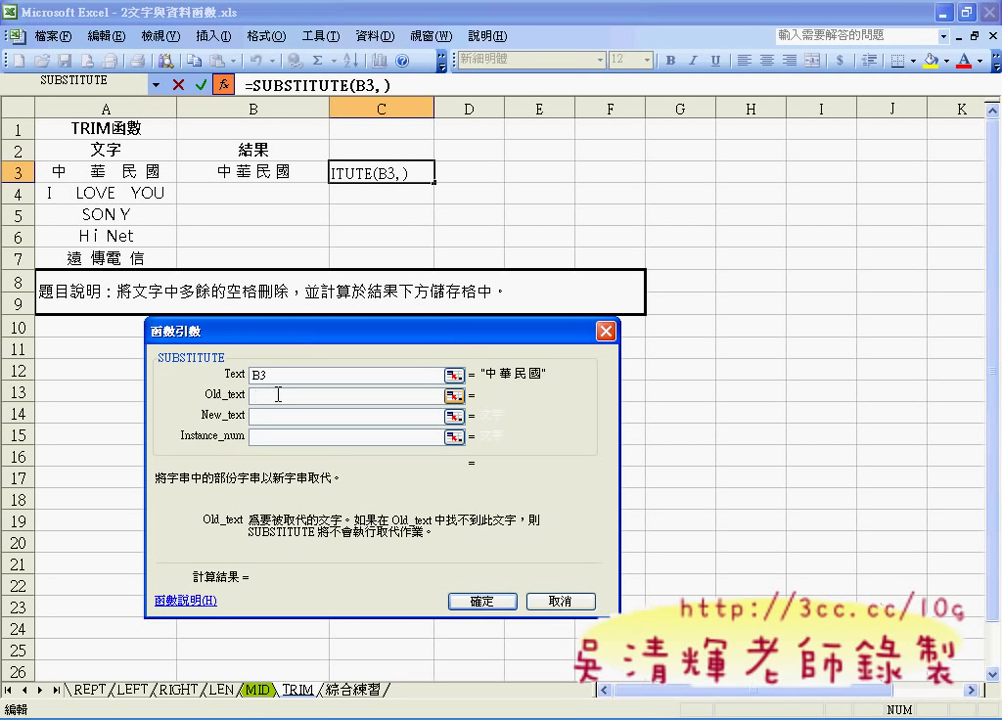
key("BackSpace")
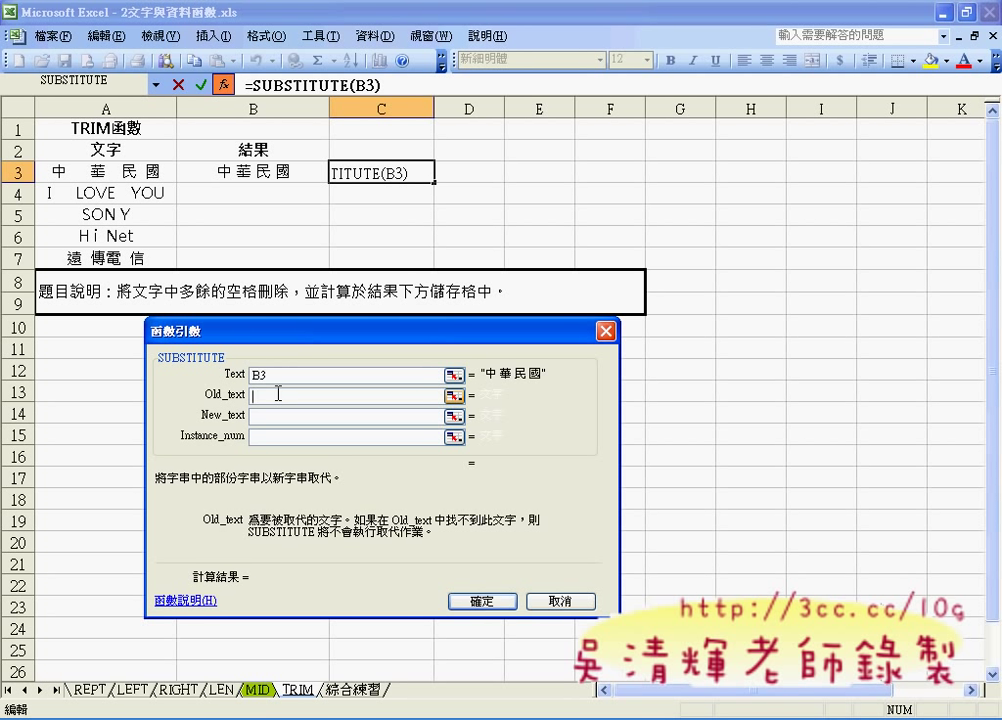
type("\"")
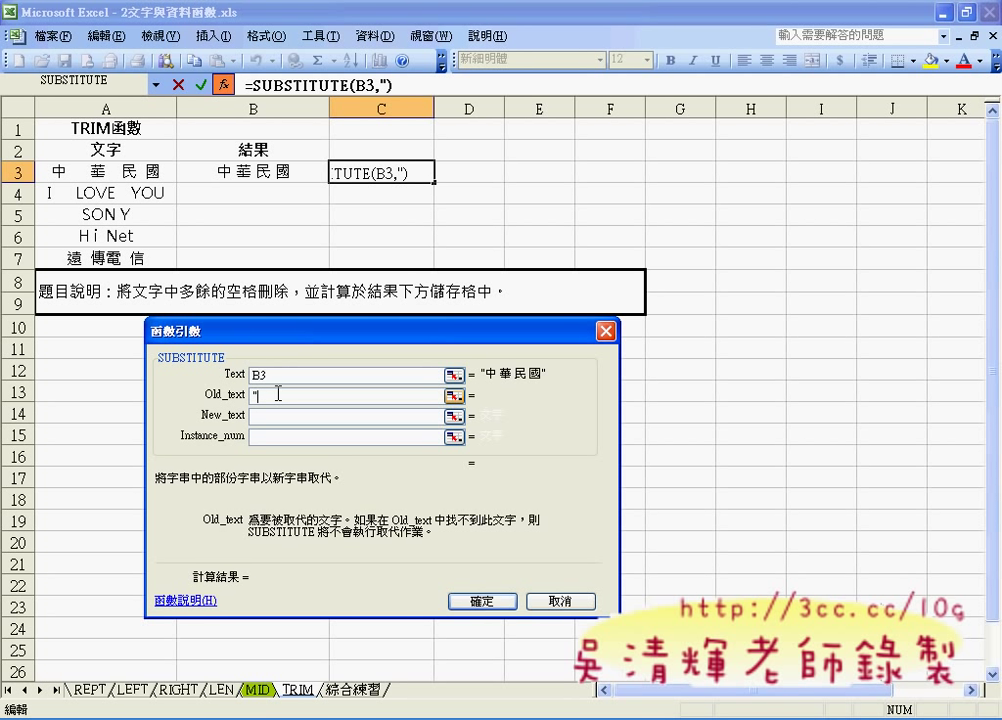
type("\"")
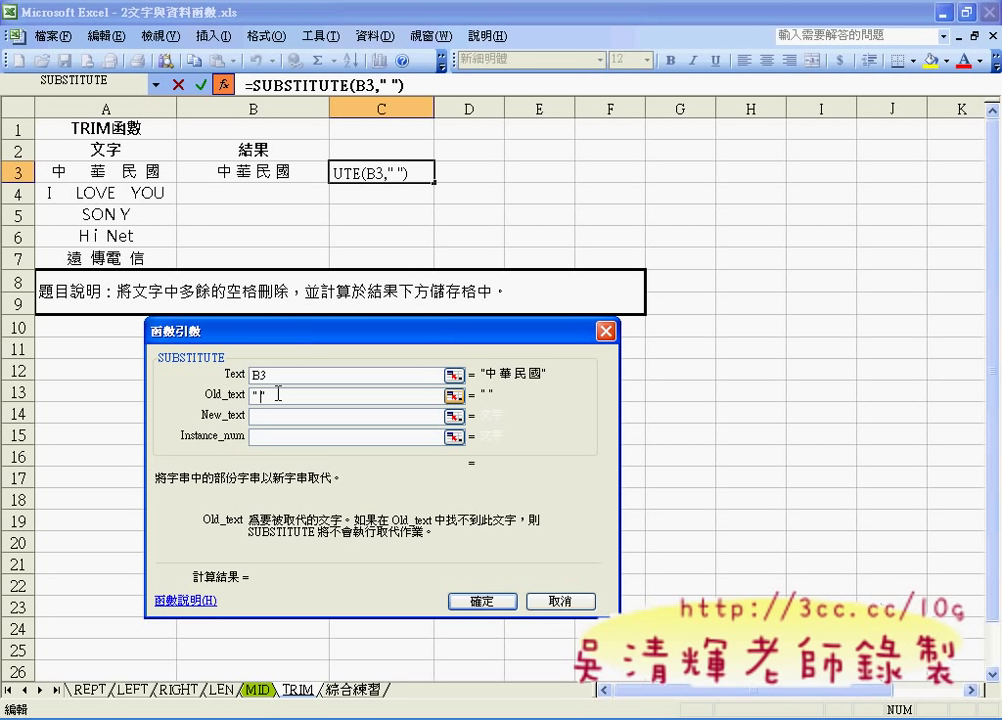
left_click(283, 412)
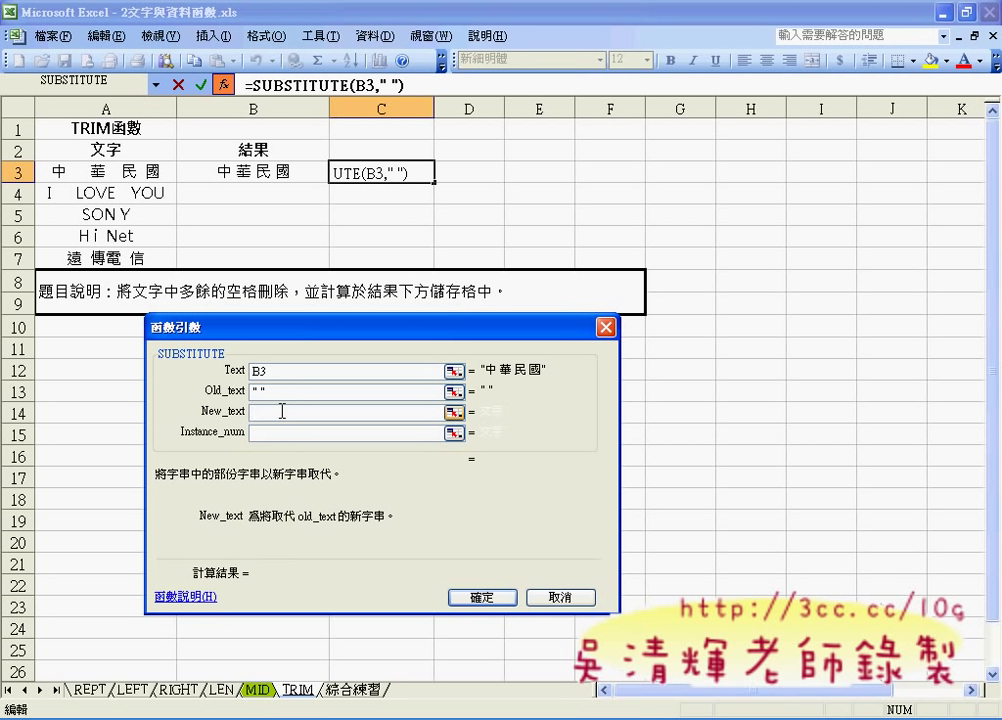
type("\"\"")
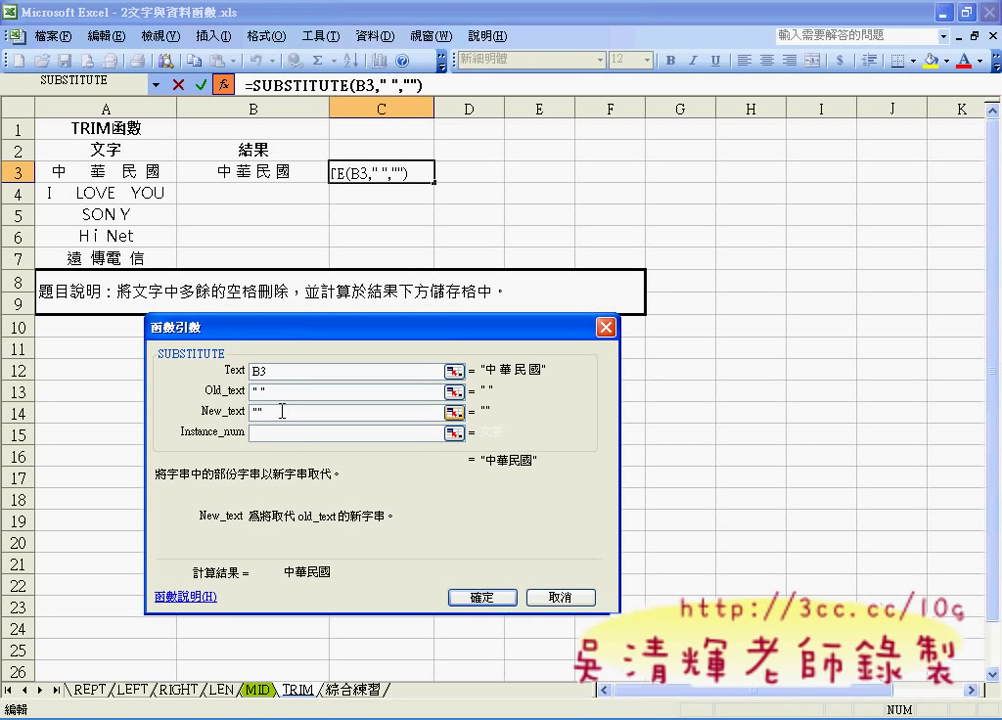
left_click(300, 392)
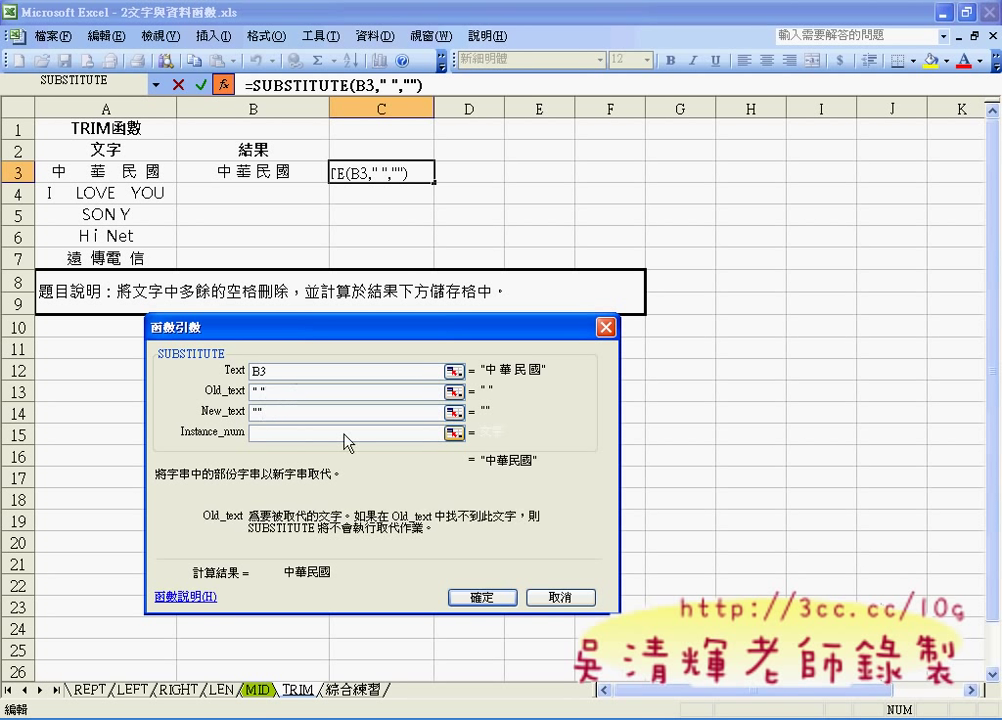
left_click(500, 598)
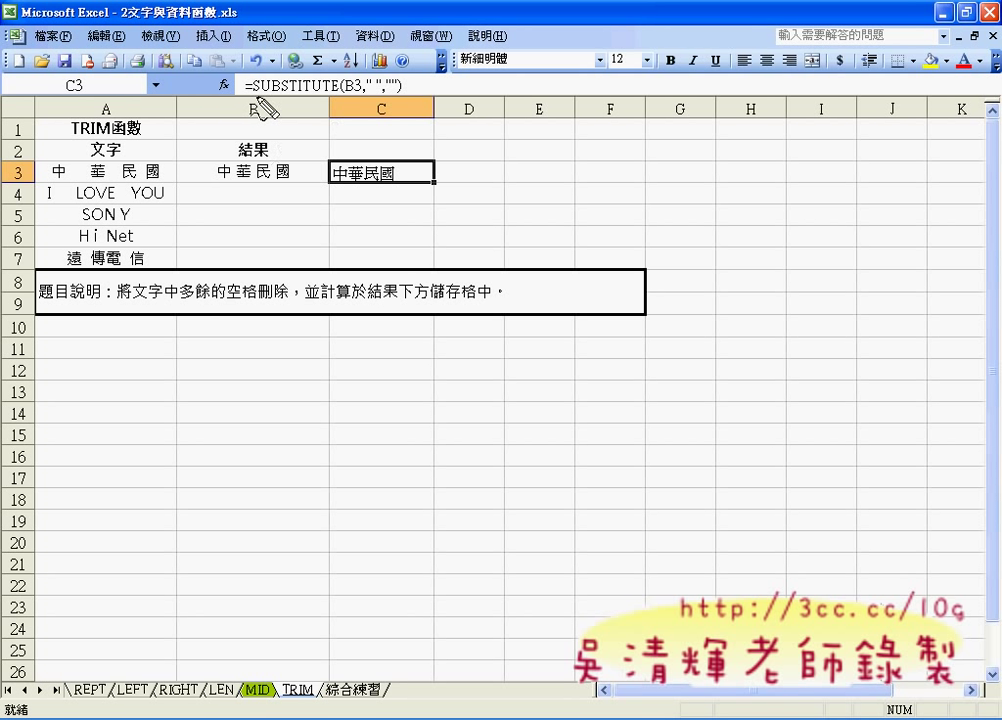
left_click_drag(256, 97, 338, 97)
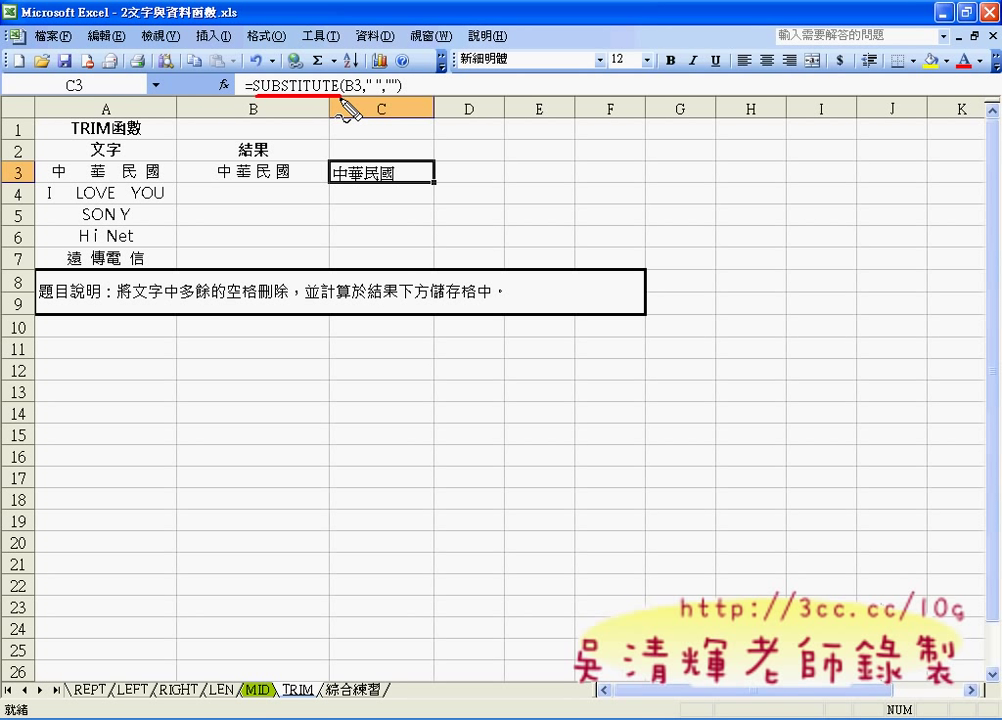
left_click_drag(368, 92, 389, 97)
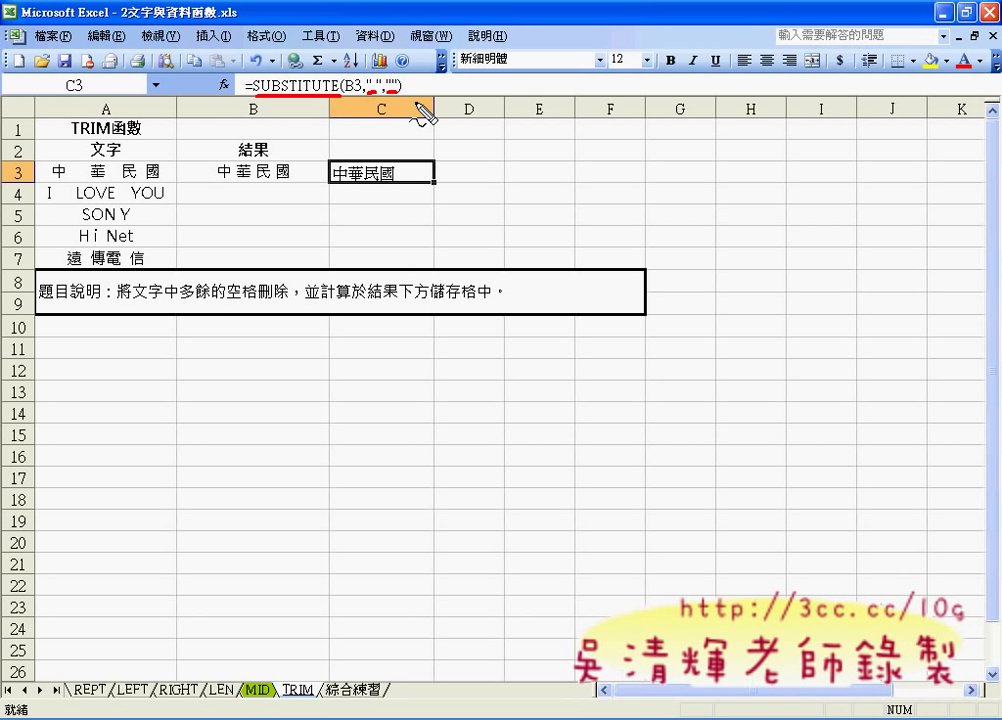
key("Escape")
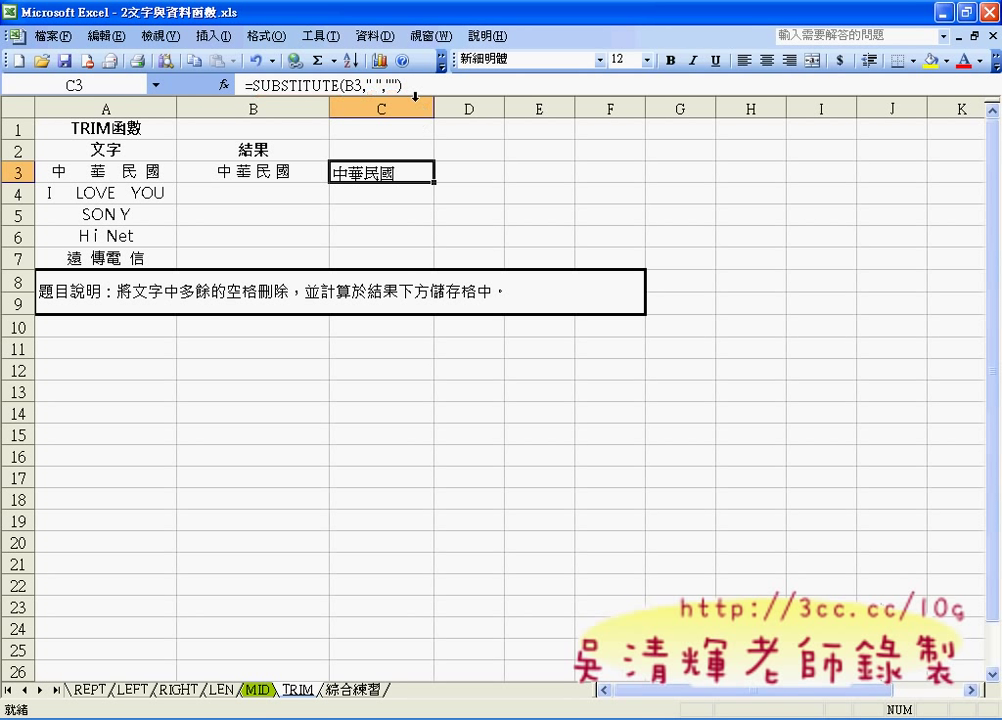
left_click(318, 174)
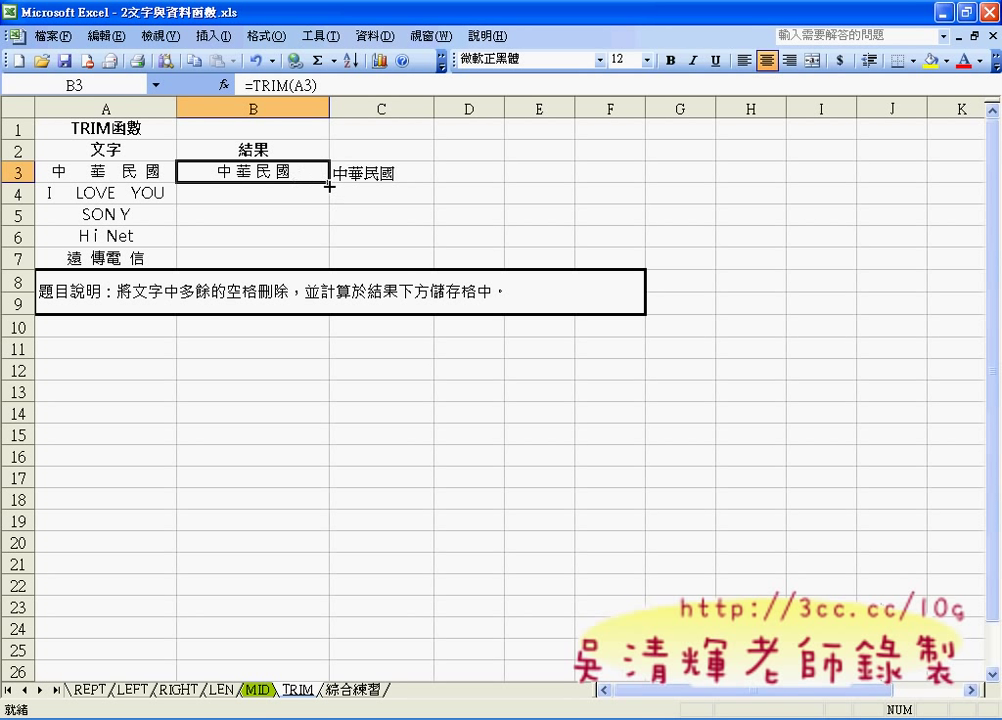
Step: Fill TRIM down to B7 and SUBSTITUTE down to C7, then go to the 綜合練習 sheet
left_click_drag(329, 184, 327, 259)
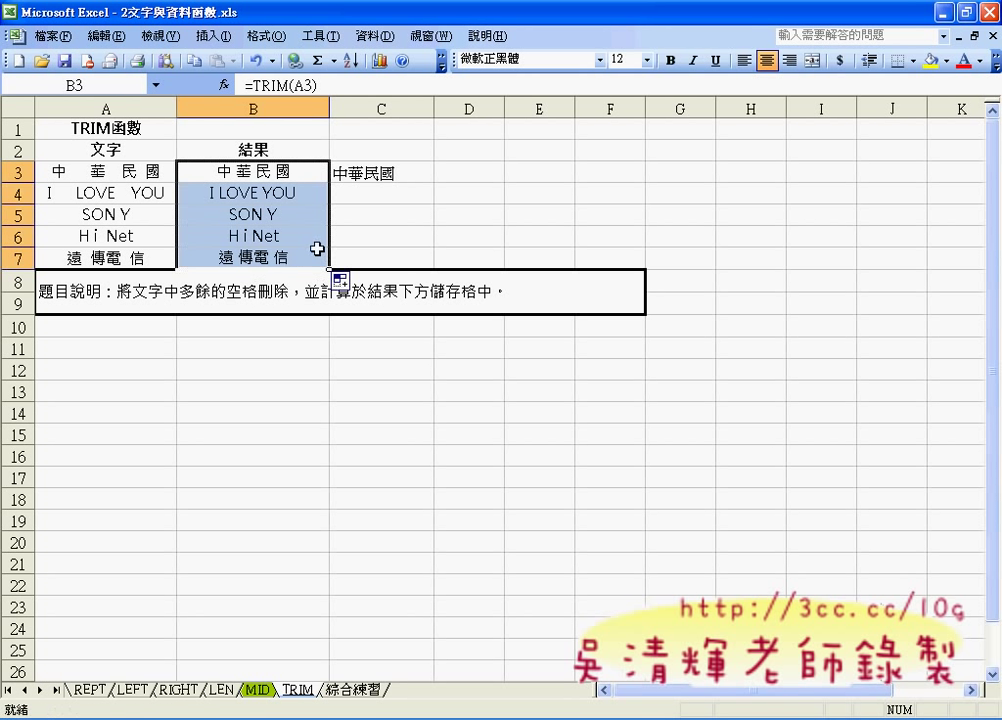
left_click(372, 189)
left_click(380, 174)
left_click_drag(434, 183, 433, 262)
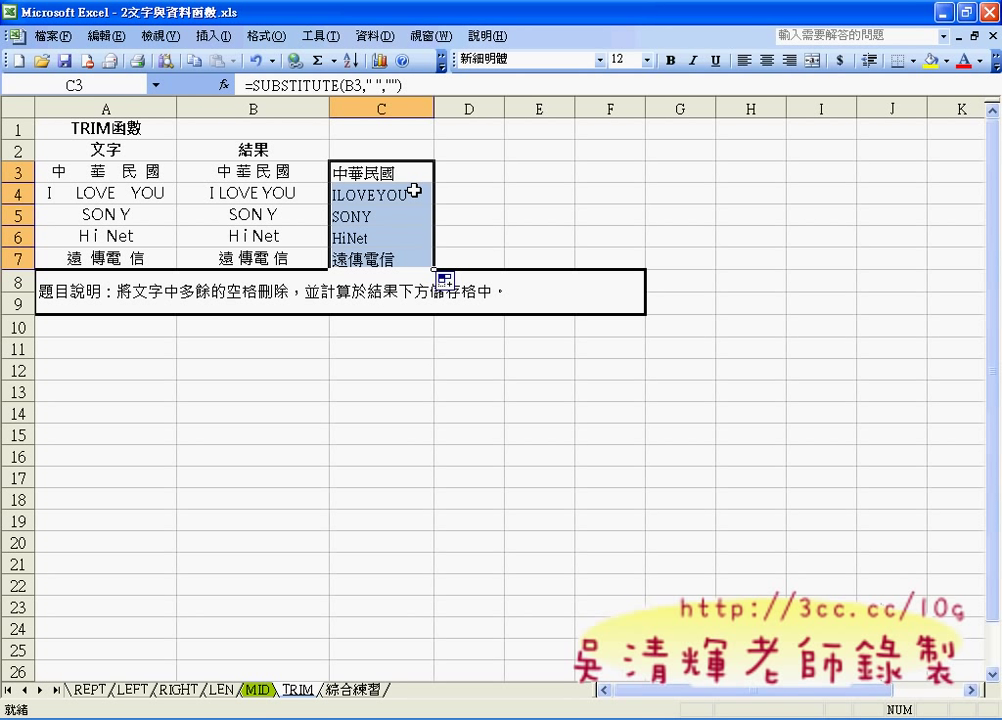
left_click(363, 170)
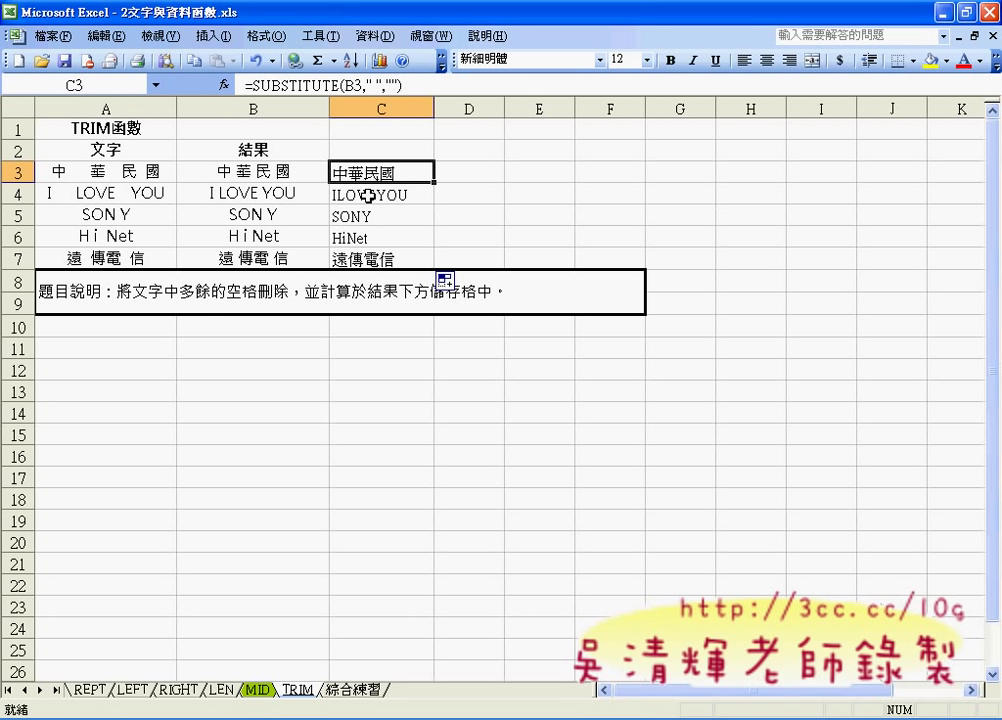
left_click_drag(367, 195, 391, 230)
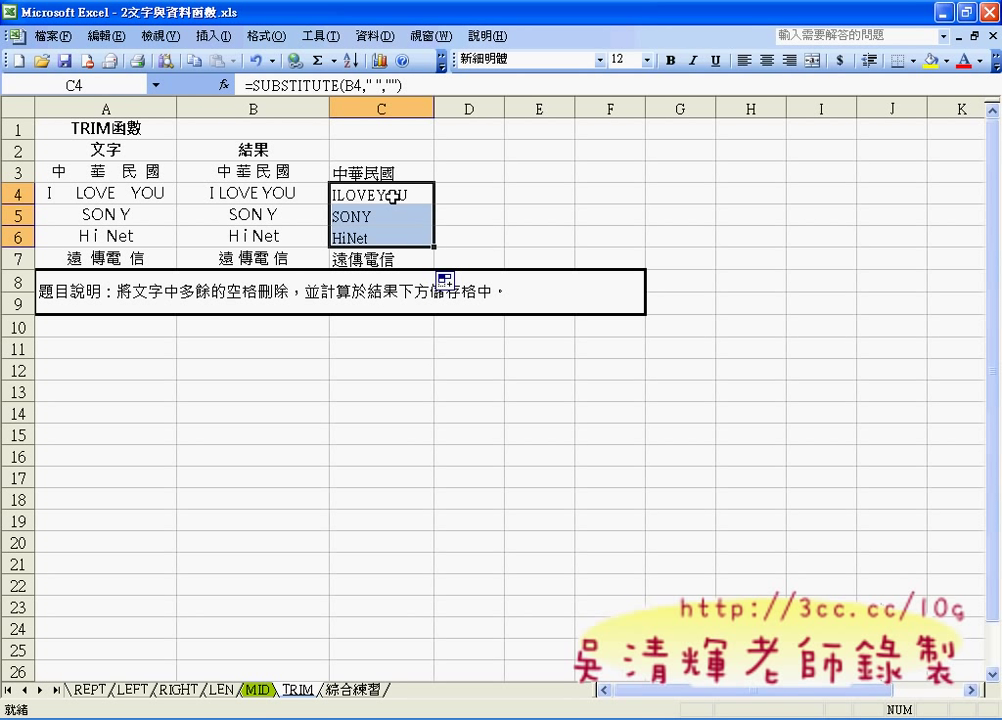
left_click(408, 194)
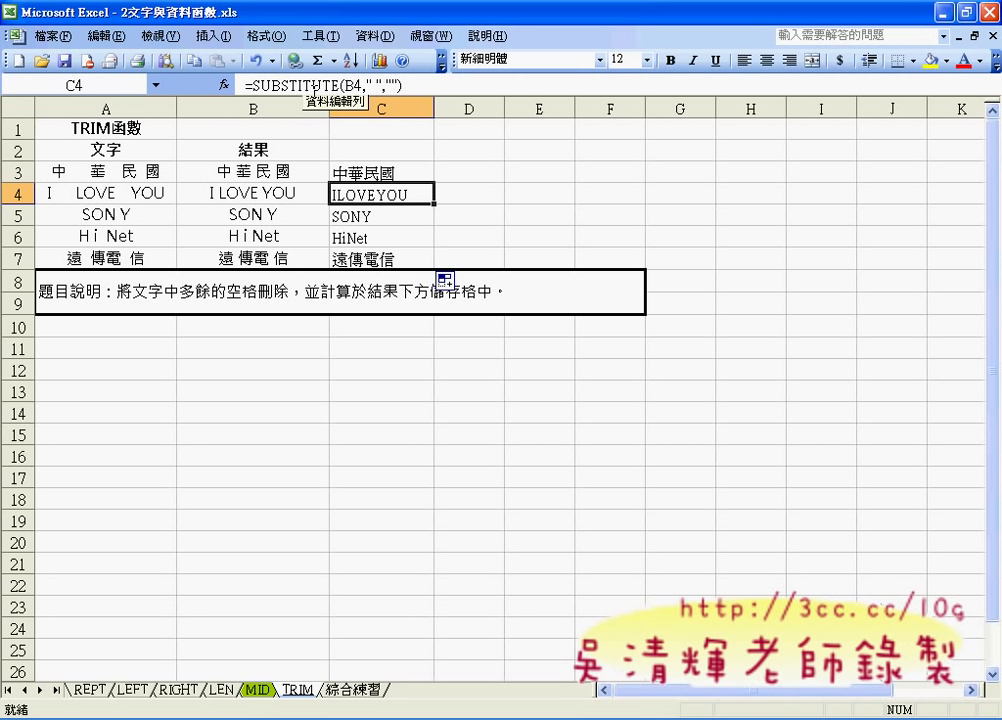
left_click(357, 697)
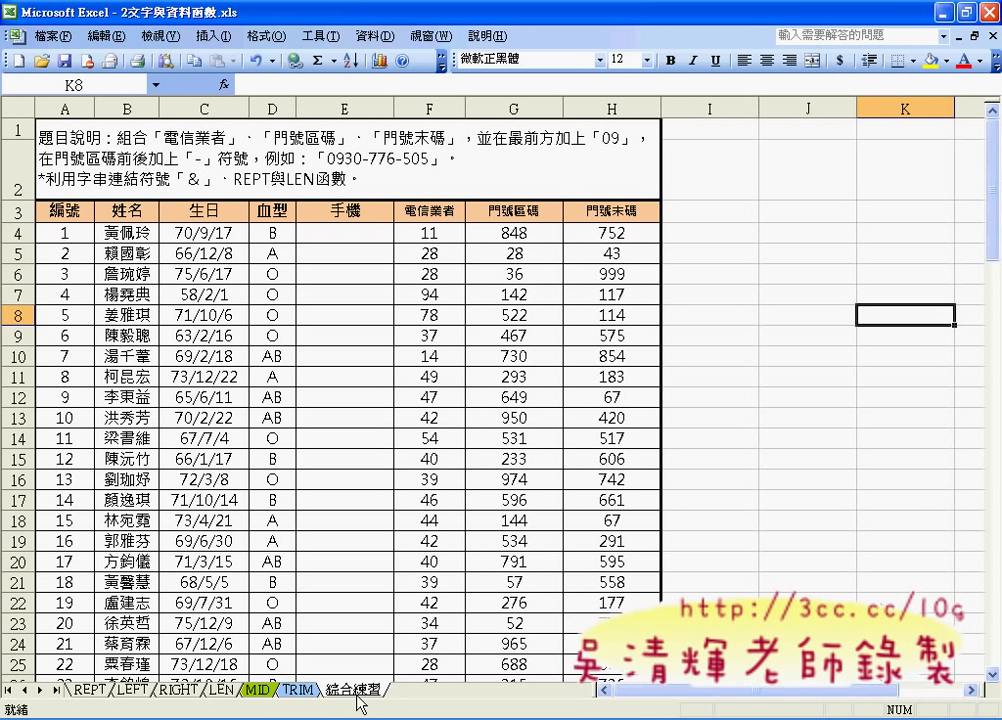
left_click(345, 232)
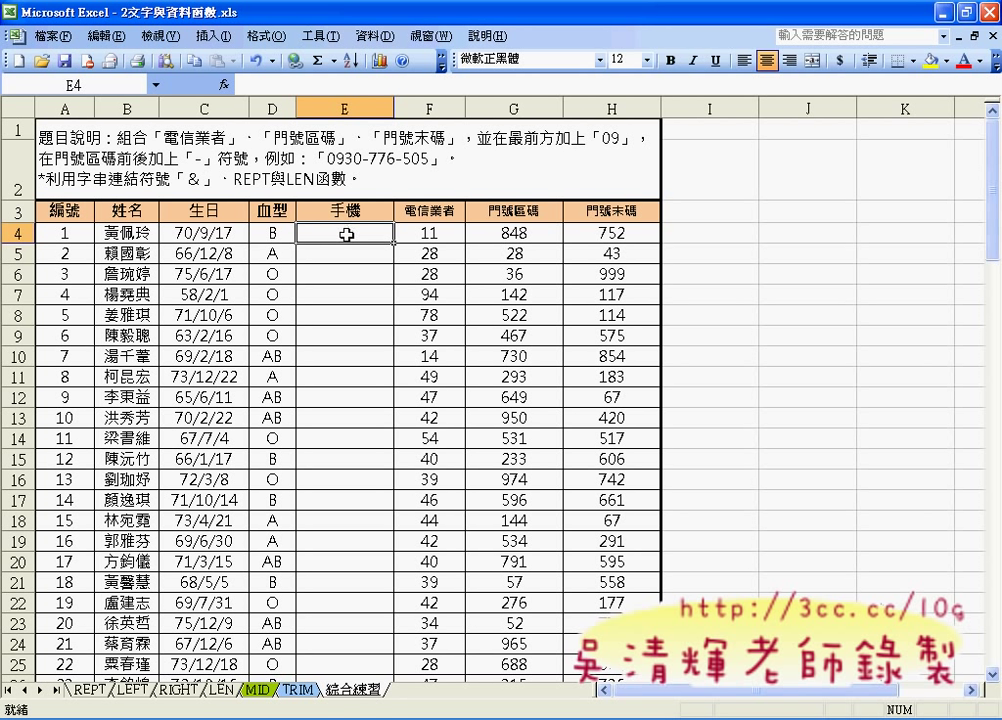